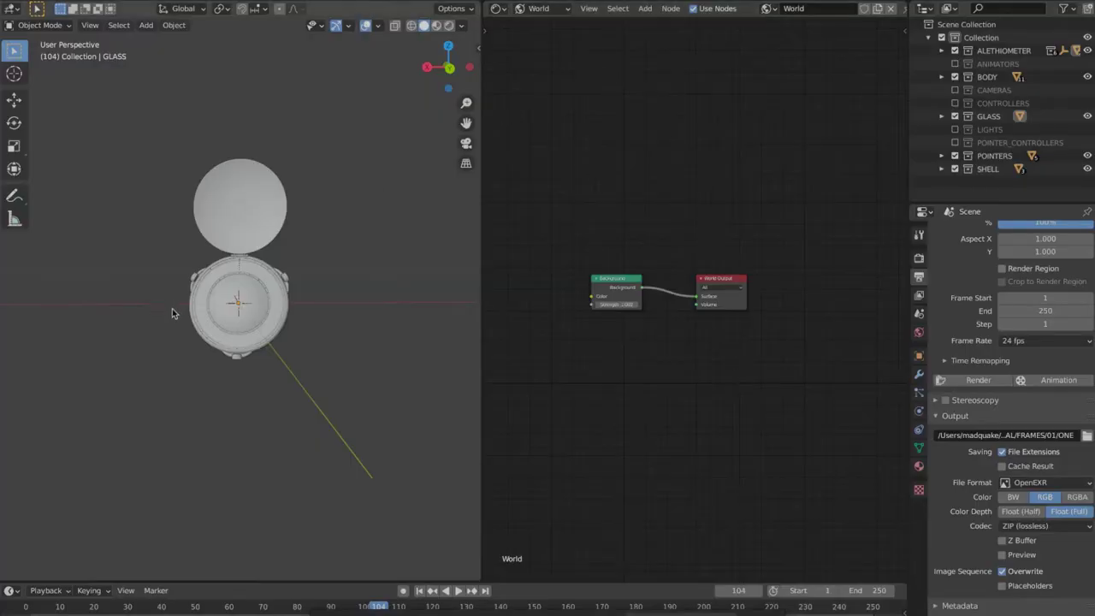
Inspect the alethiometer model in rendered shading from several angles and through the camera, and return to solid shading
{"action": "middle_click_drag", "start_coordinate": [219, 359], "coordinate": [321, 116]}
{"action": "left_click", "coordinate": [449, 25]}
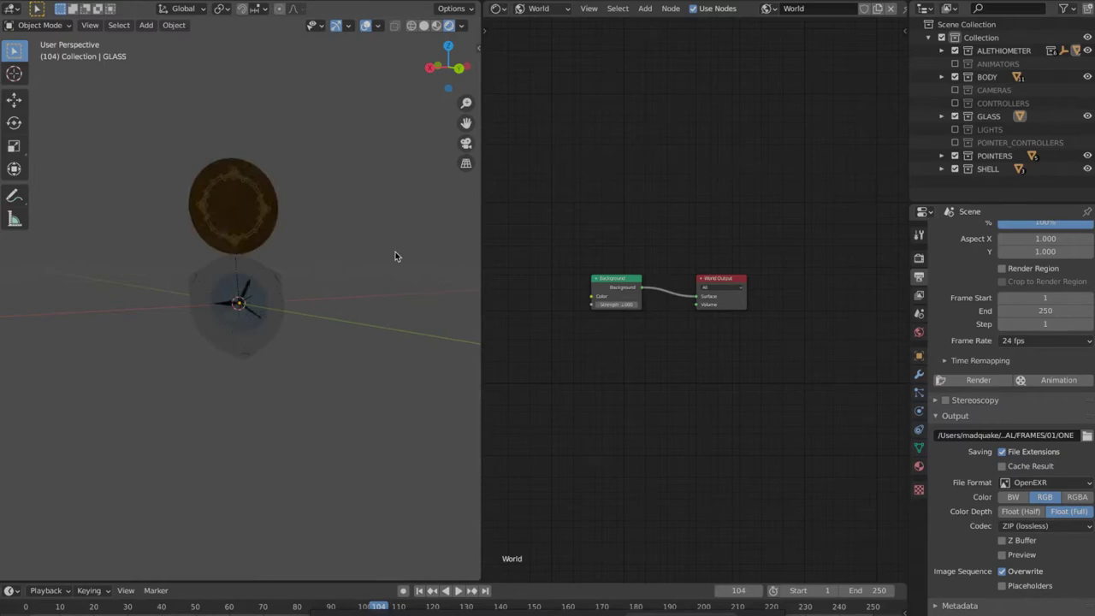
{"action": "scroll", "coordinate": [395, 256], "scroll_direction": "right", "scroll_amount": 5}
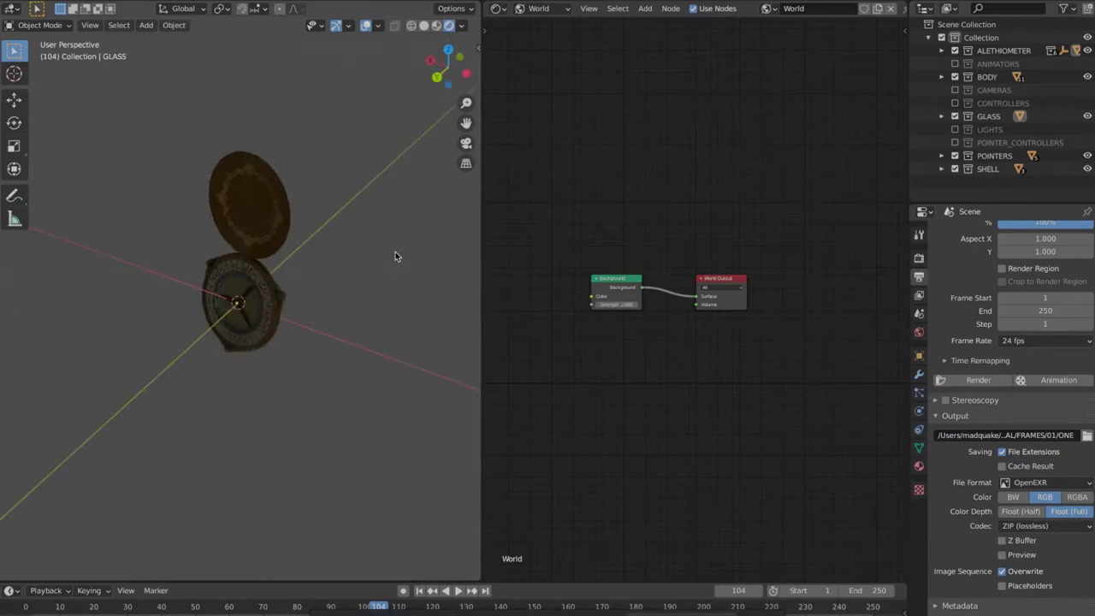
{"action": "scroll", "coordinate": [396, 256], "scroll_direction": "right", "scroll_amount": 2}
{"action": "scroll", "coordinate": [395, 256], "scroll_direction": "left", "scroll_amount": 4}
{"action": "scroll", "coordinate": [394, 255], "scroll_direction": "down", "scroll_amount": 5}
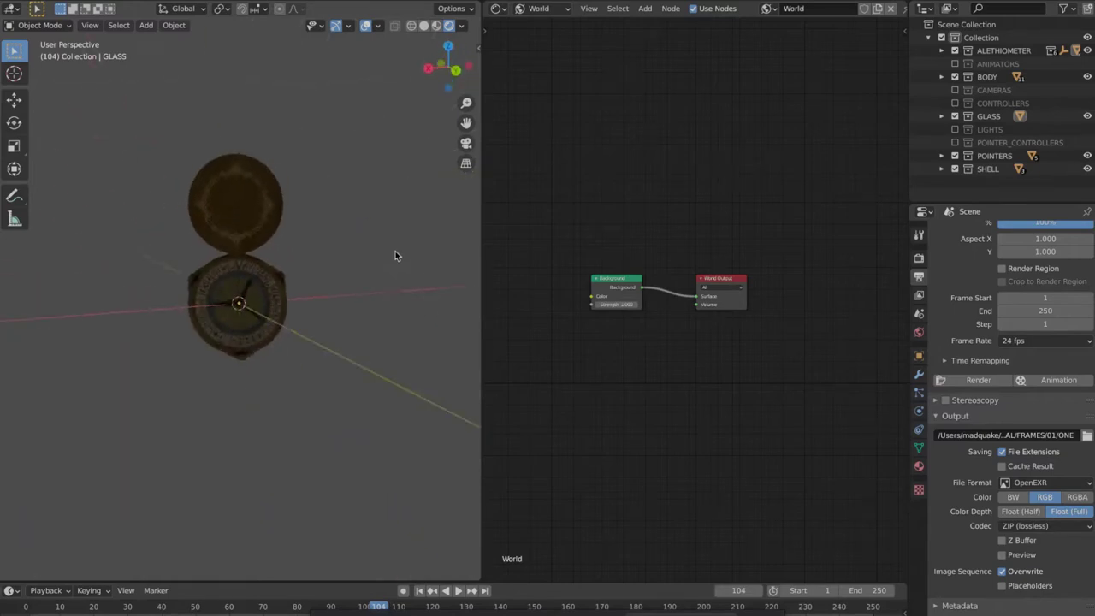
{"action": "scroll", "coordinate": [395, 255], "scroll_direction": "up", "scroll_amount": 4}
{"action": "scroll", "coordinate": [395, 255], "scroll_direction": "left", "scroll_amount": 4}
{"action": "scroll", "coordinate": [394, 250], "scroll_direction": "left", "scroll_amount": 6}
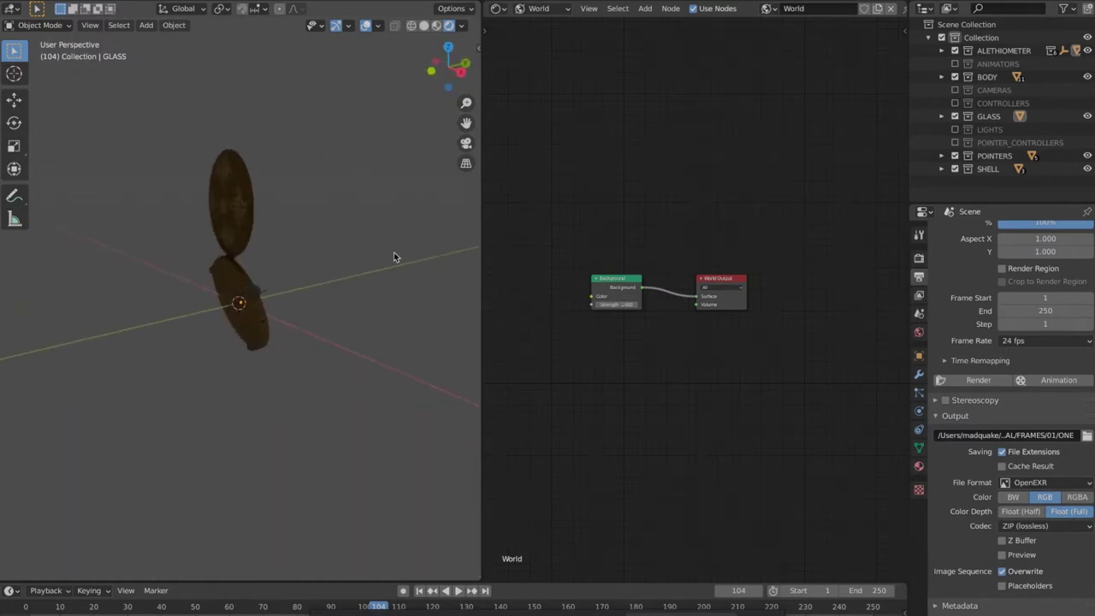
{"action": "key", "text": "KP_0"}
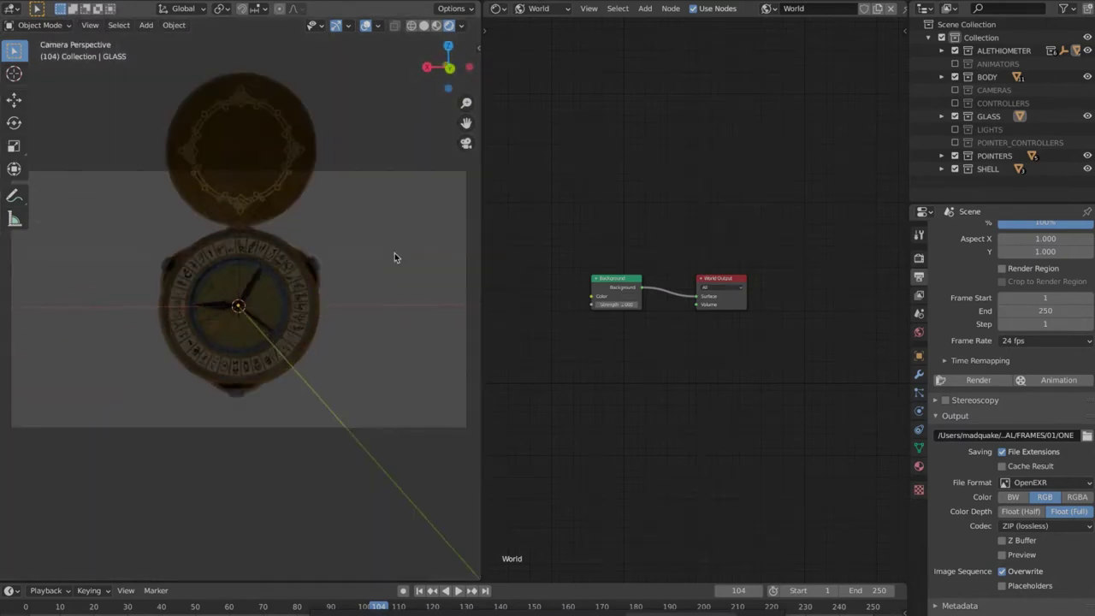
{"action": "left_click", "coordinate": [424, 26]}
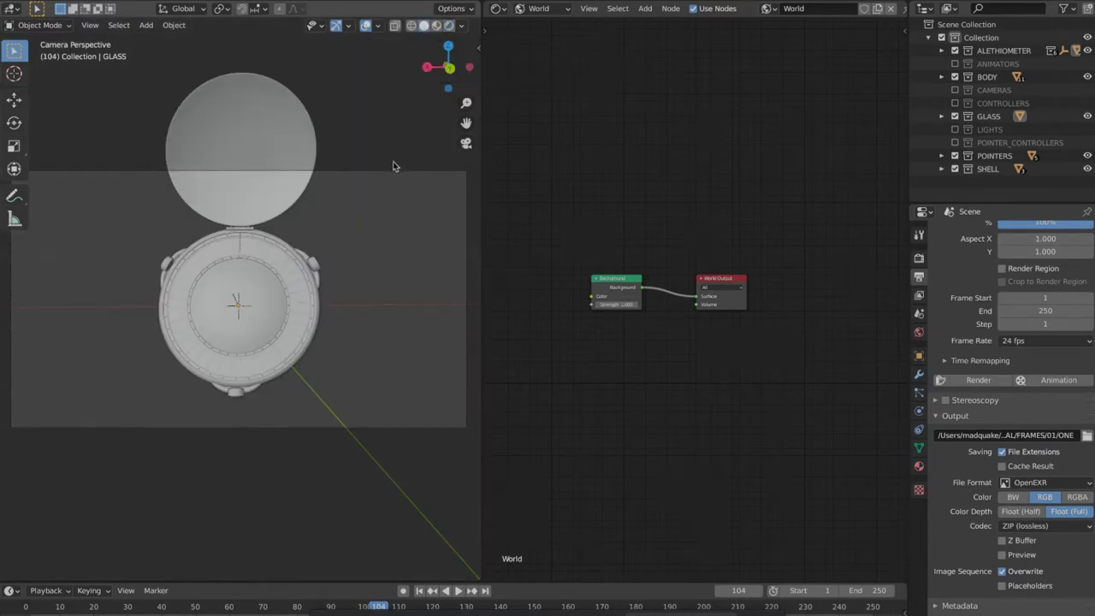
Enable the Node Wrangler add-on in the preferences, save the preferences and close them
{"action": "left_click", "coordinate": [53, 0]}
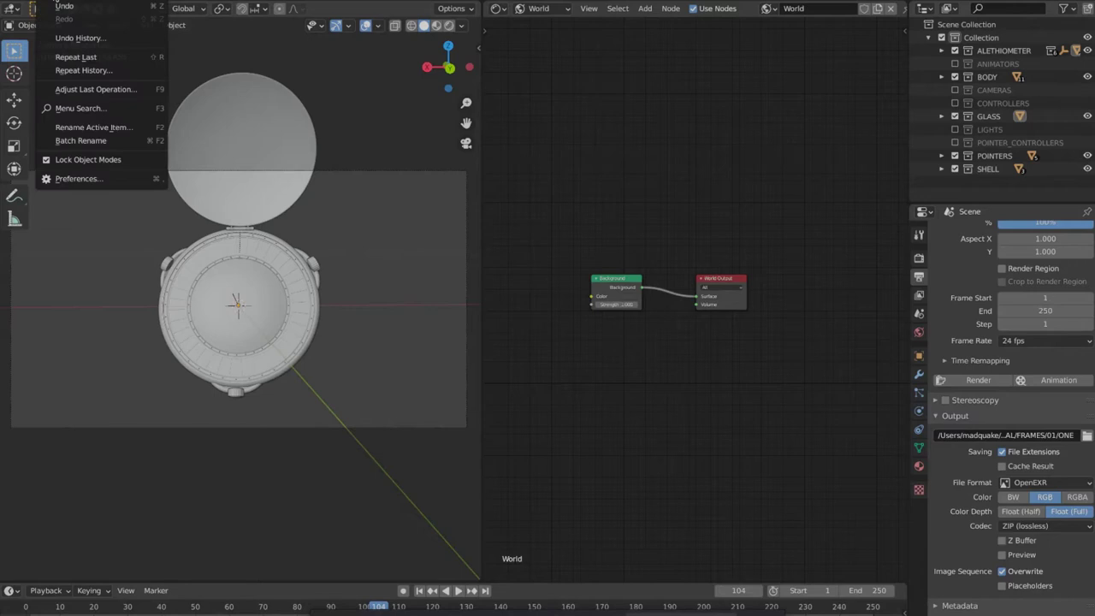
{"action": "left_click", "coordinate": [80, 181]}
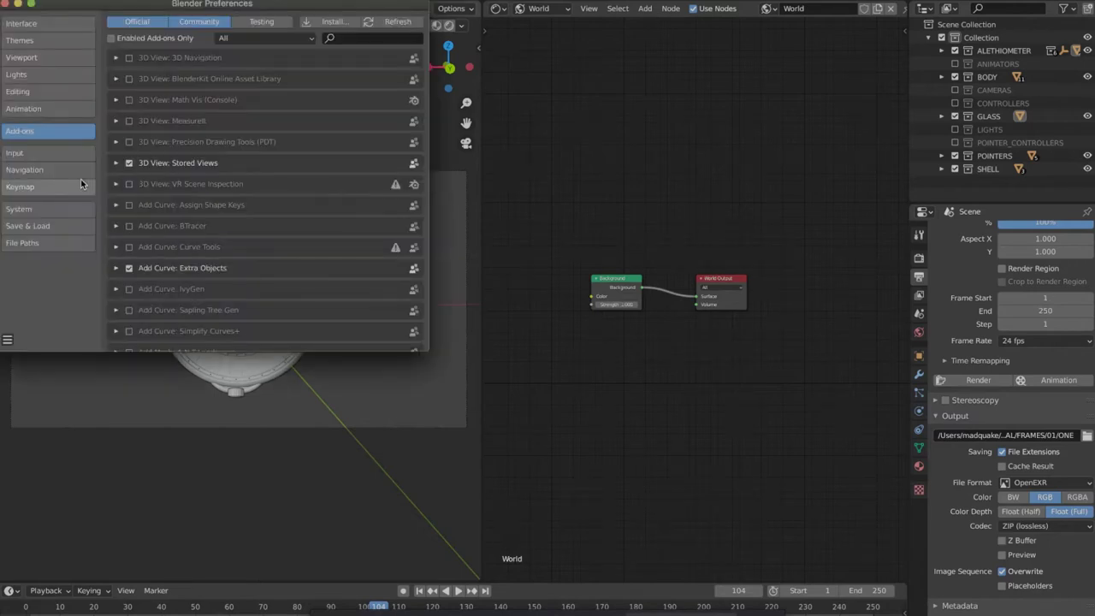
{"action": "left_click", "coordinate": [347, 39]}
{"action": "type", "text": "node"}
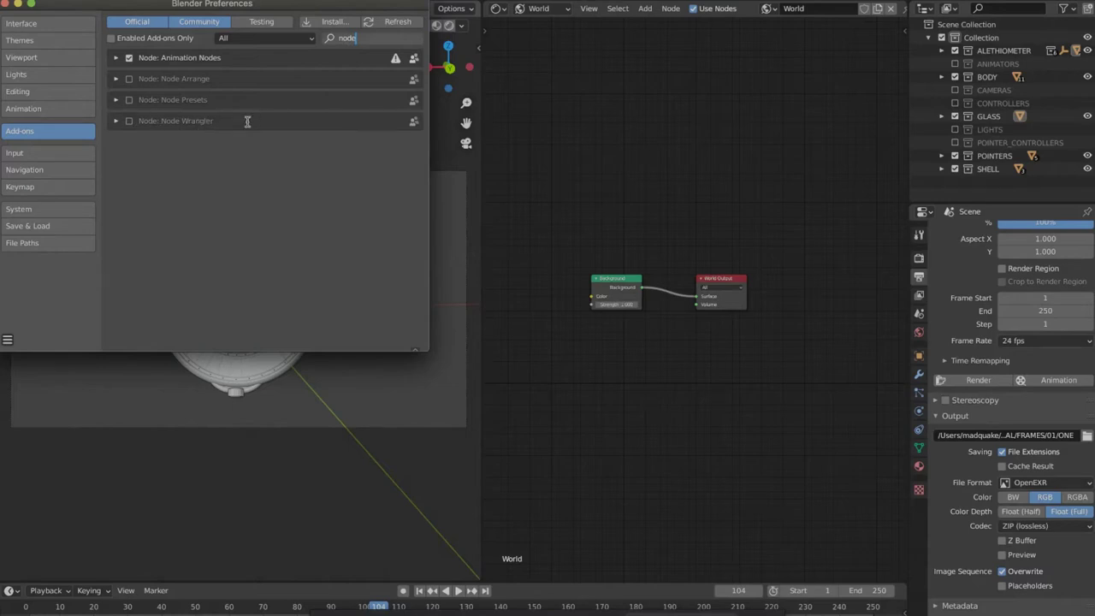
{"action": "left_click", "coordinate": [128, 121]}
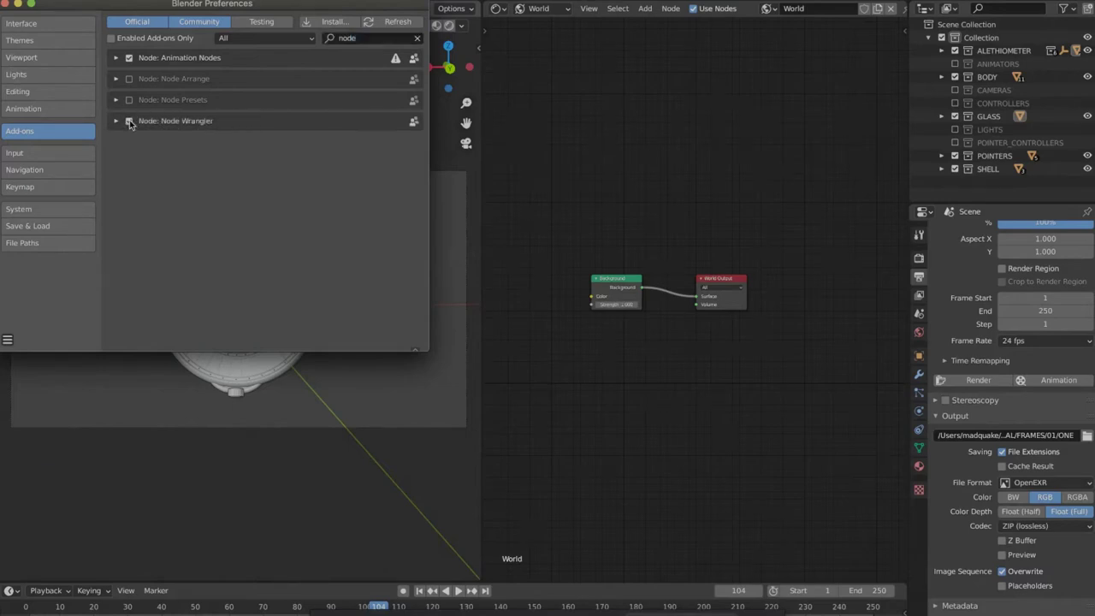
{"action": "left_click", "coordinate": [129, 122]}
{"action": "left_click", "coordinate": [7, 339]}
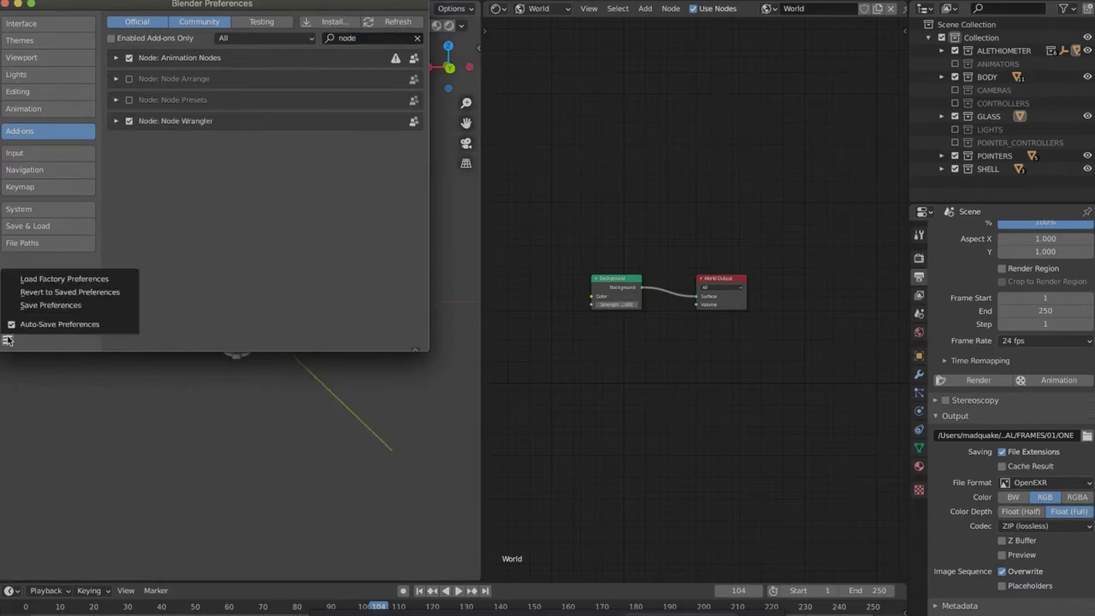
{"action": "left_click", "coordinate": [63, 307]}
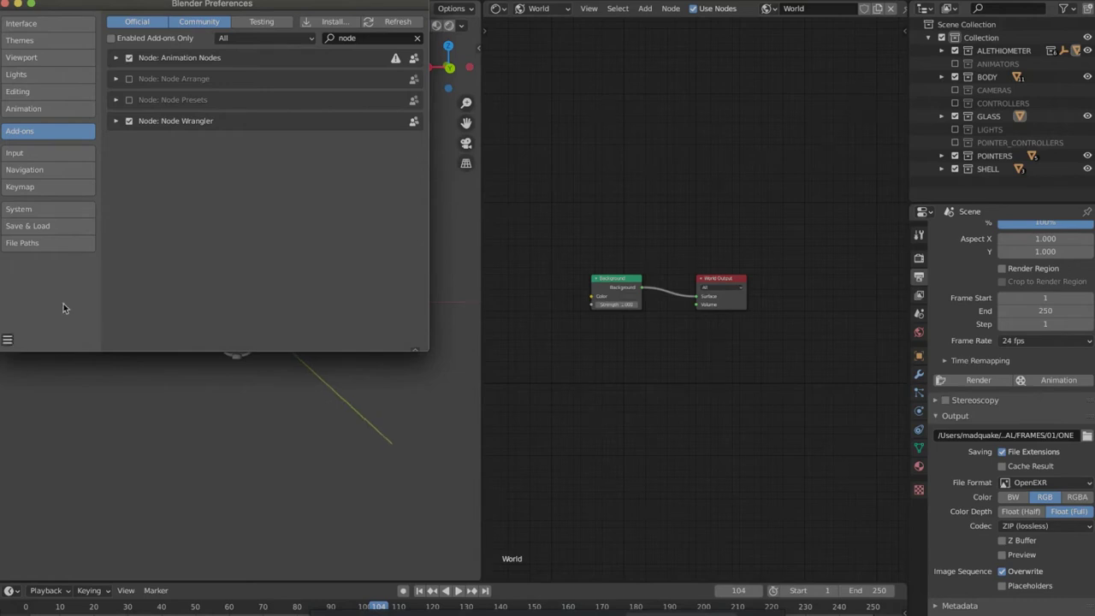
{"action": "left_click", "coordinate": [5, 5]}
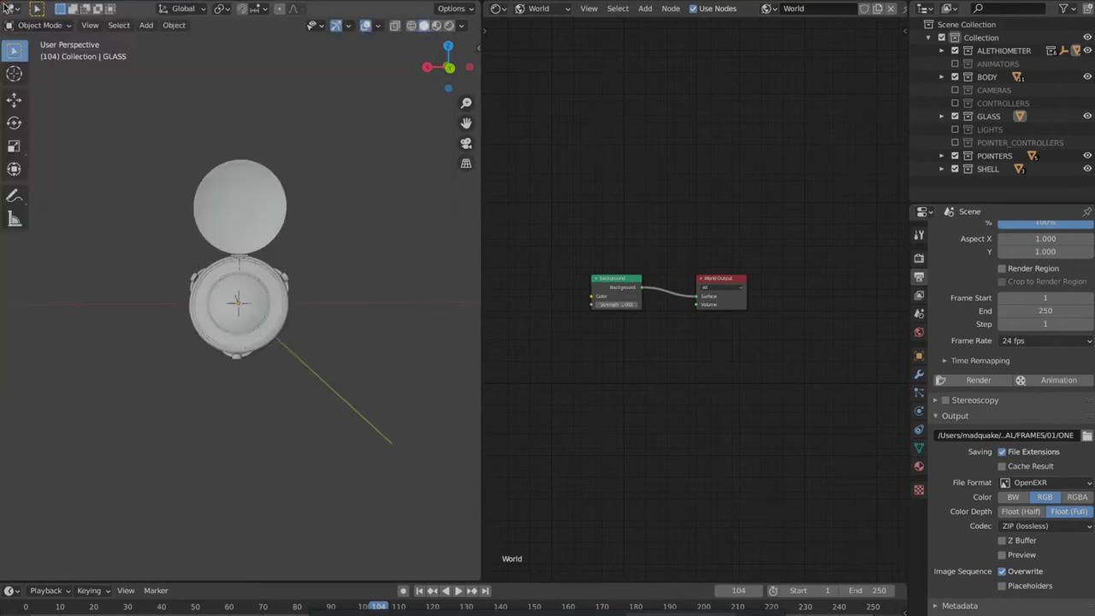
Switch the viewport to rendered shading and assign an Environment Texture to the world background's color
{"action": "middle_click_drag", "start_coordinate": [400, 250], "coordinate": [408, 255]}
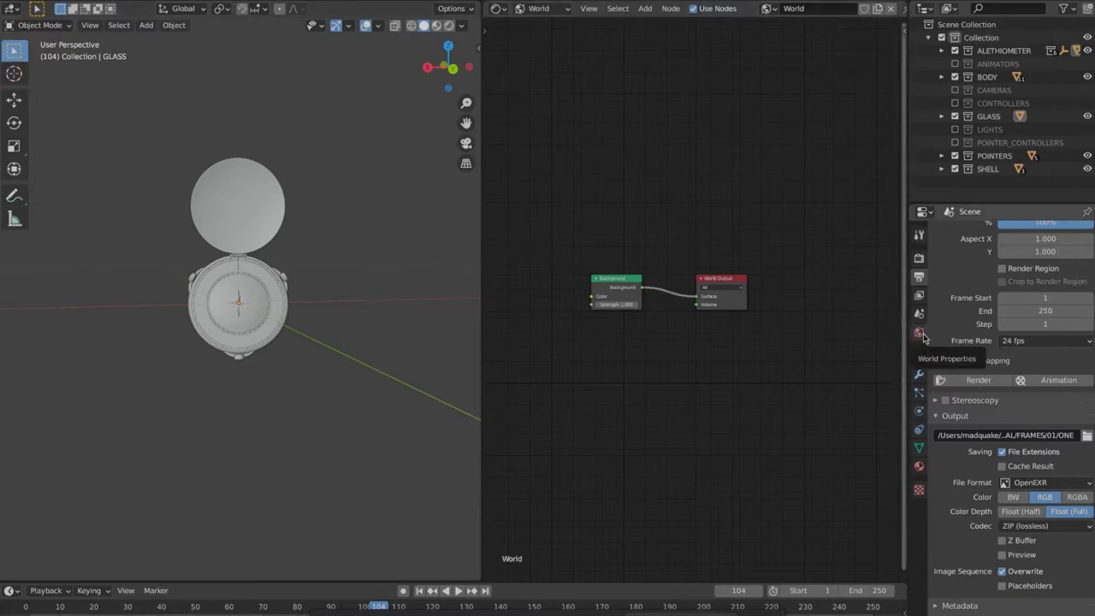
{"action": "left_click", "coordinate": [450, 26]}
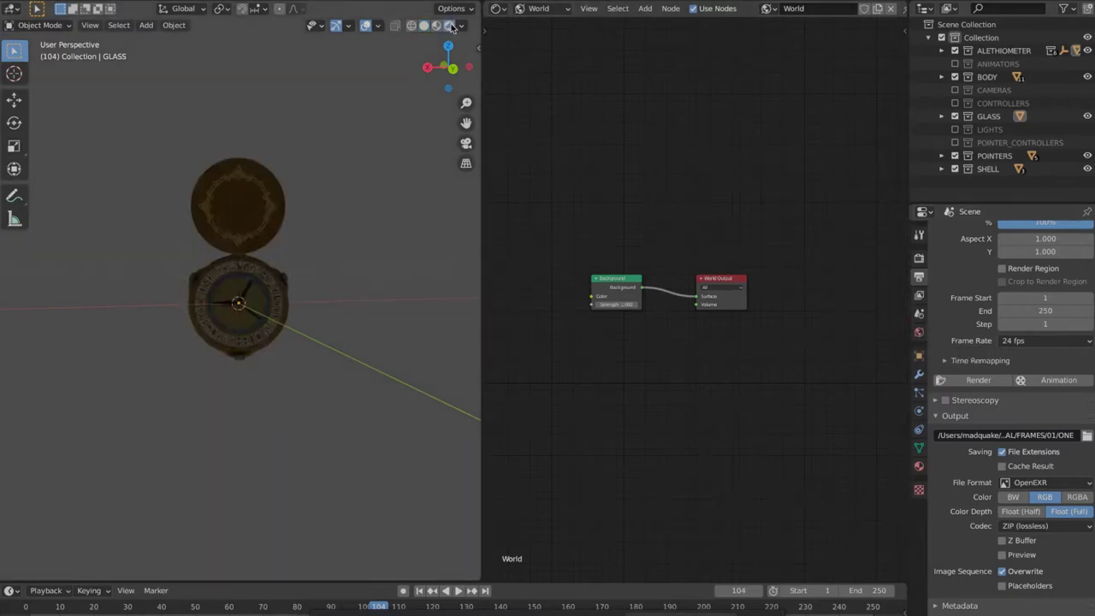
{"action": "left_click", "coordinate": [919, 333]}
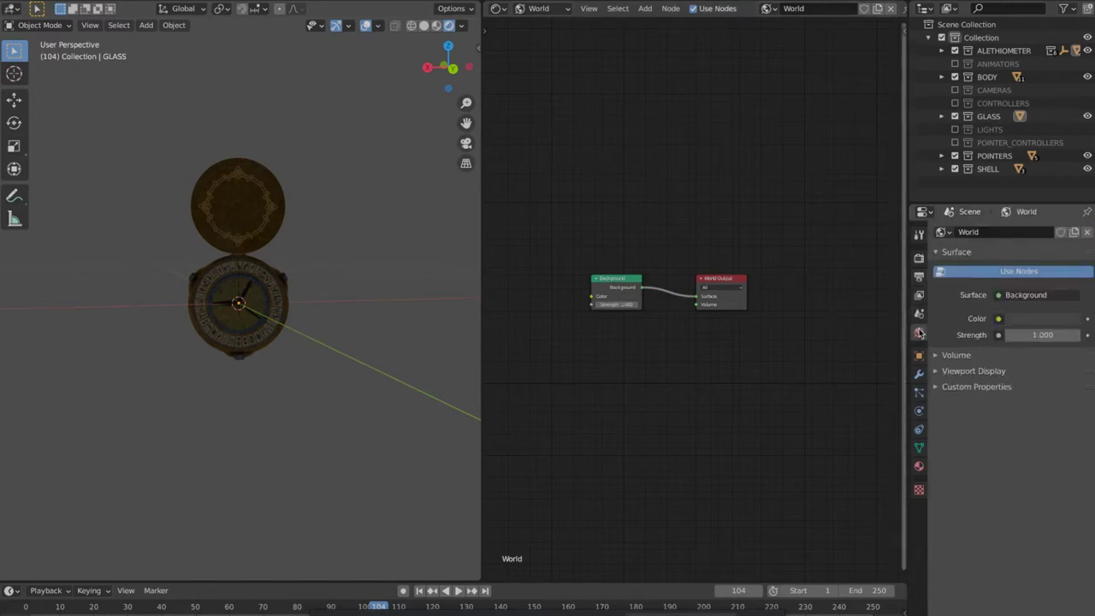
{"action": "left_click", "coordinate": [1000, 319]}
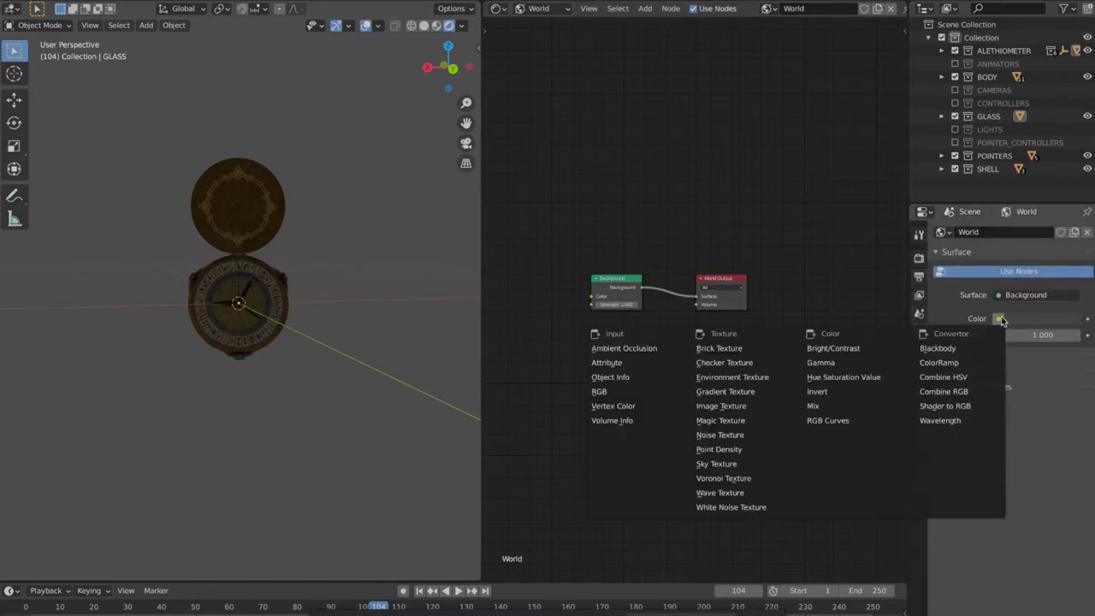
{"action": "left_click", "coordinate": [999, 319]}
{"action": "left_click", "coordinate": [757, 380]}
{"action": "key", "text": "Home"}
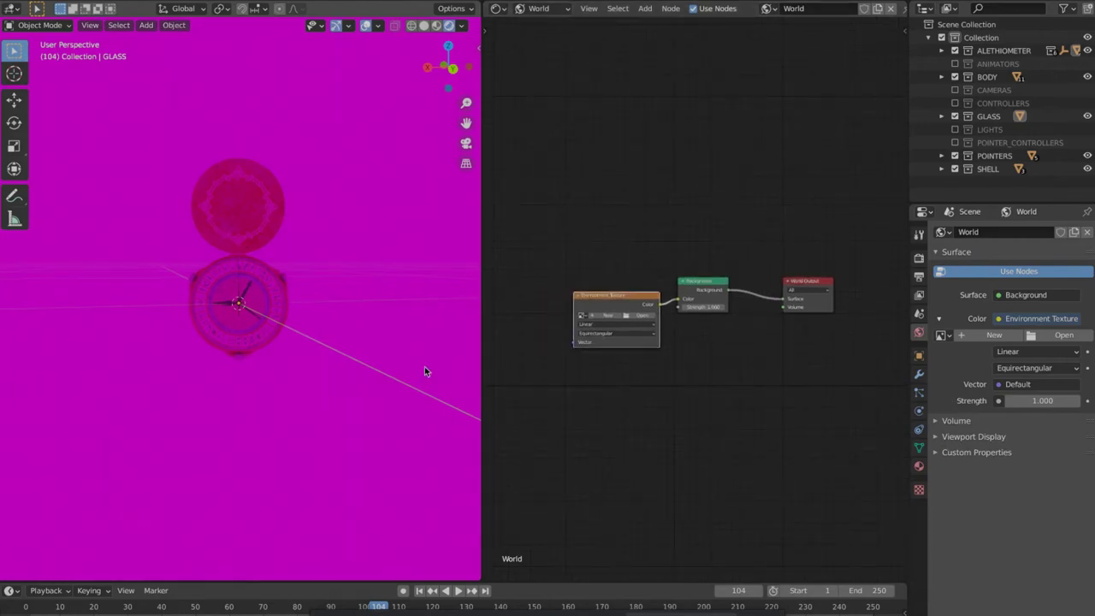
Load abandoned_hall_01_4k.hdr from the HDRI folder into the Environment Texture node
{"action": "left_click", "coordinate": [648, 317]}
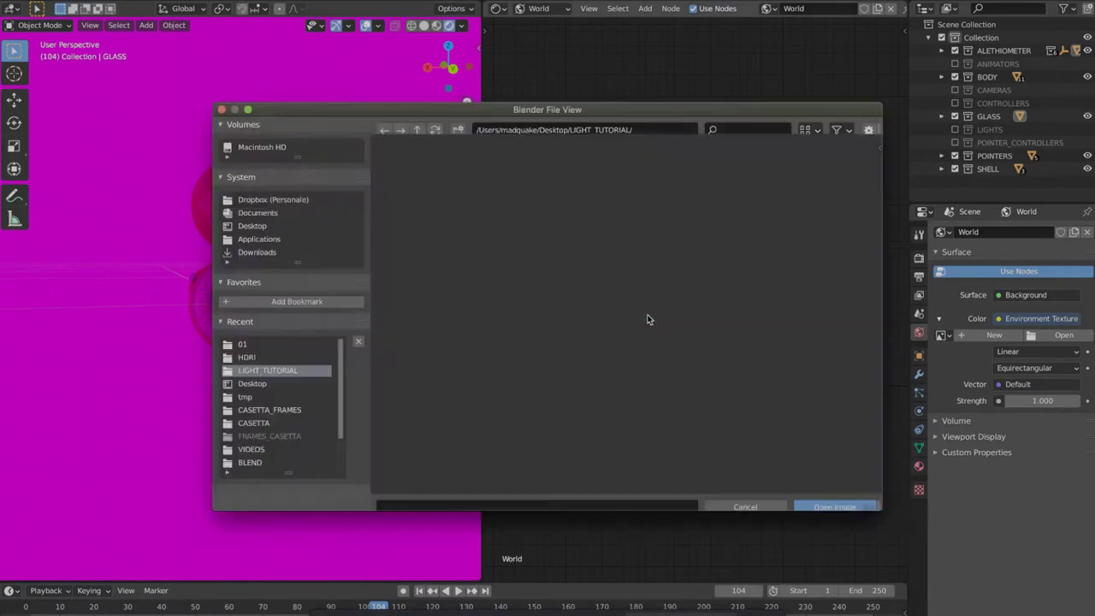
{"action": "double_click", "coordinate": [531, 199]}
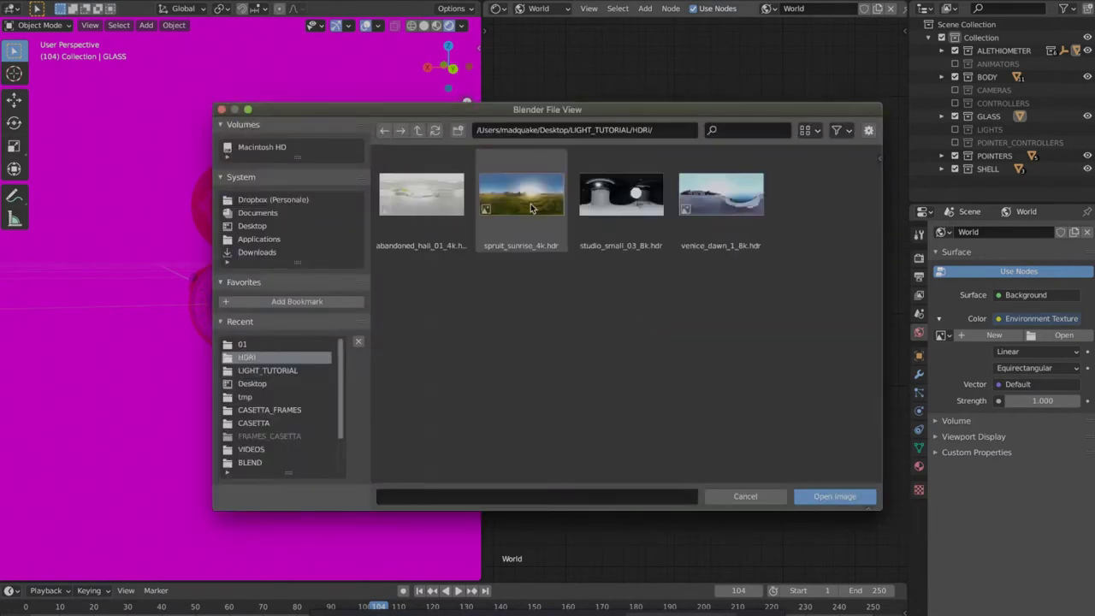
{"action": "left_click", "coordinate": [450, 199]}
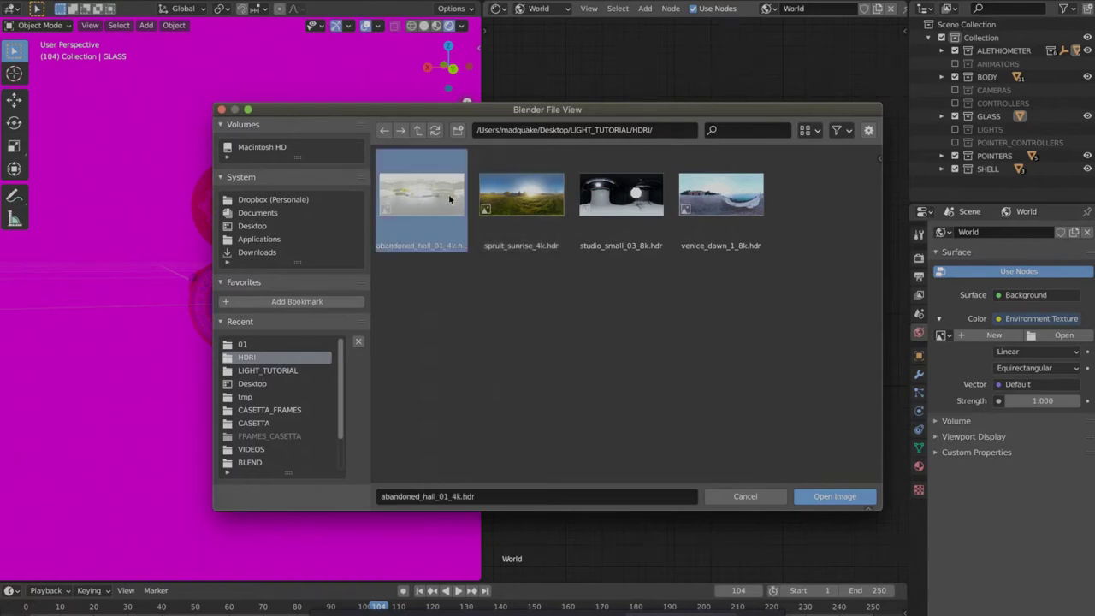
{"action": "left_click", "coordinate": [841, 496]}
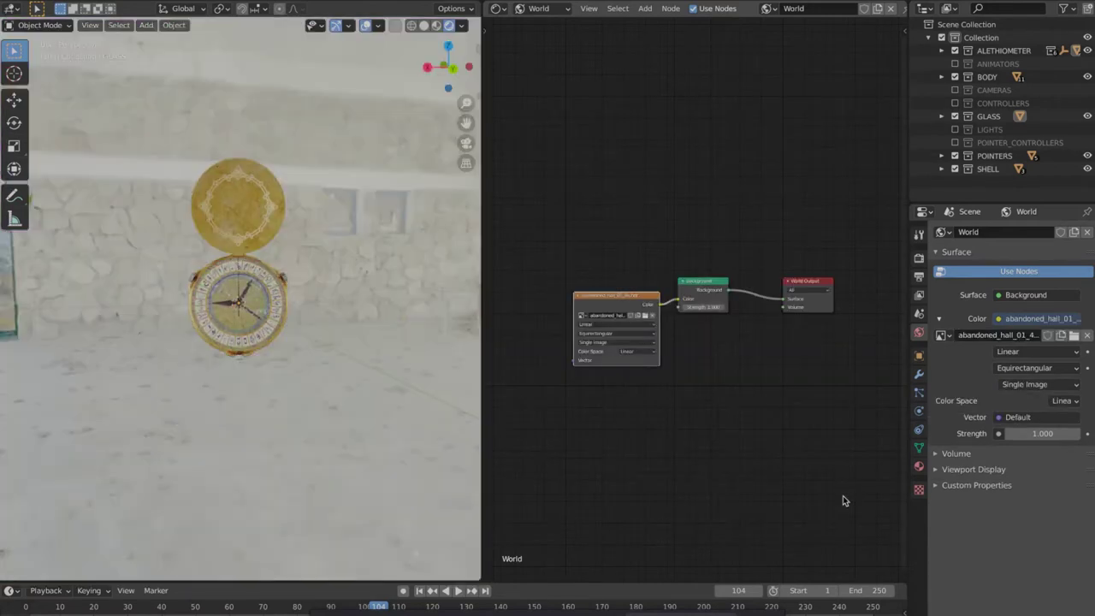
Add Texture Coordinate and Mapping nodes to the abandoned hall environment texture with Node Wrangler's texture setup
{"action": "middle_click_drag", "start_coordinate": [287, 375], "coordinate": [289, 369]}
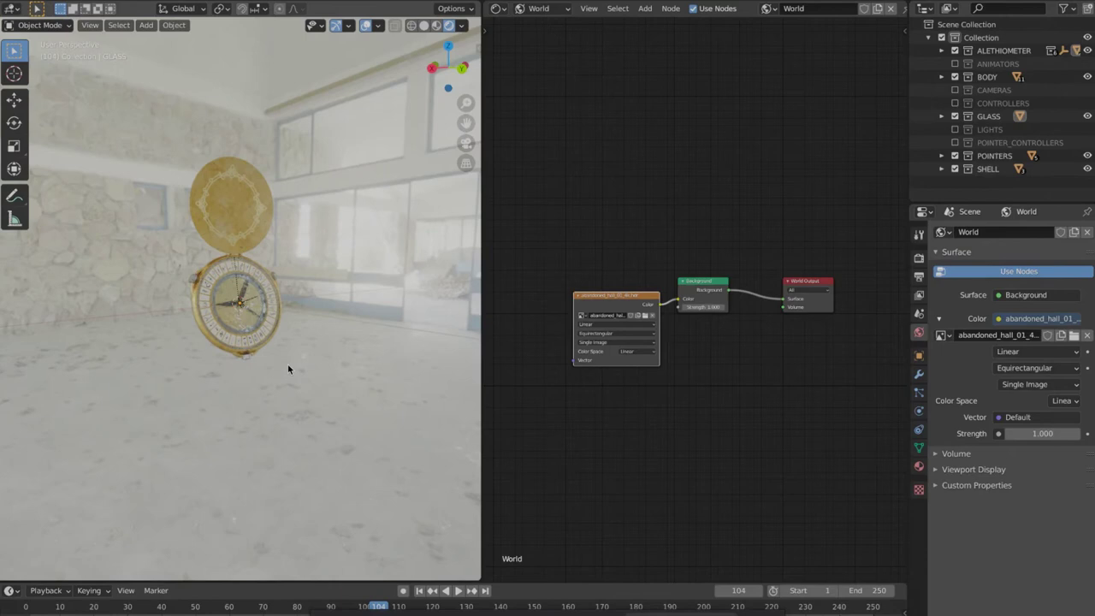
{"action": "scroll", "coordinate": [289, 369], "scroll_direction": "up", "scroll_amount": 5}
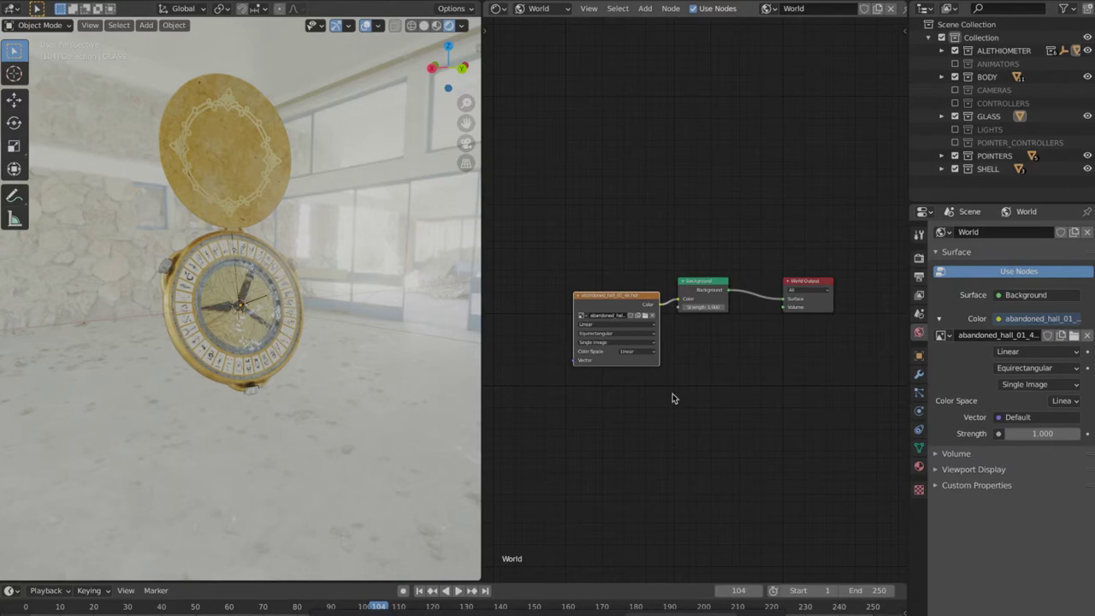
{"action": "middle_click_drag", "start_coordinate": [672, 393], "coordinate": [676, 388]}
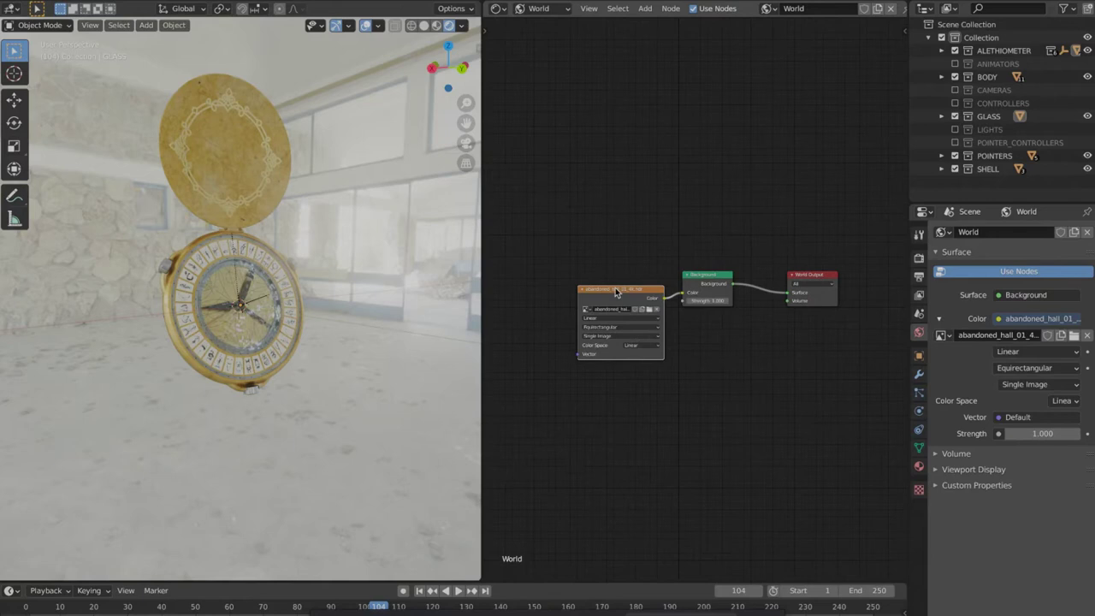
{"action": "key", "text": "ctrl+t"}
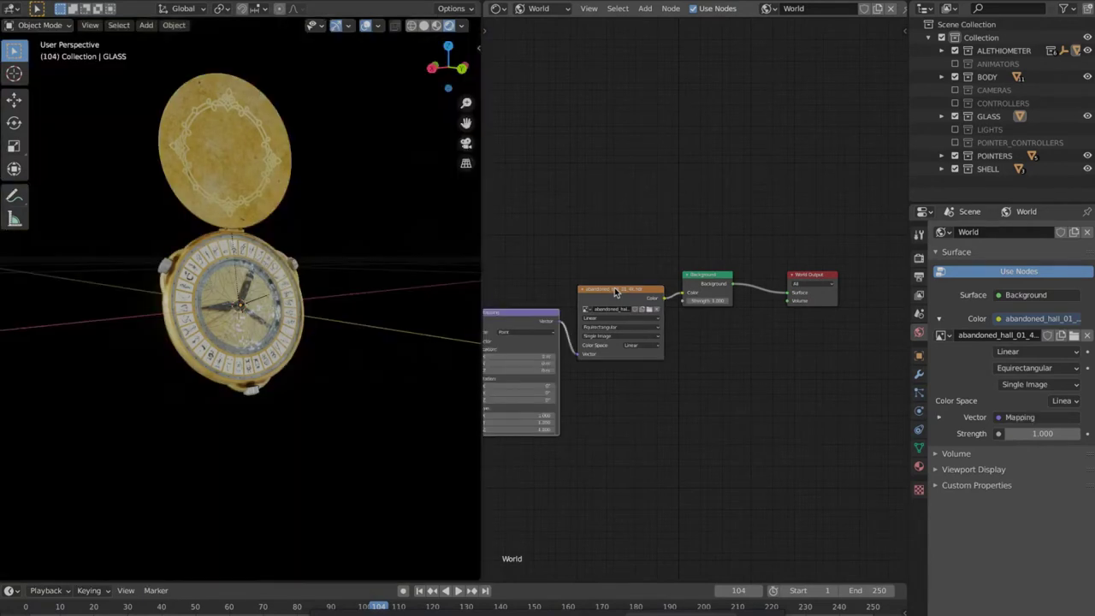
{"action": "scroll", "coordinate": [675, 379], "scroll_direction": "left", "scroll_amount": 2, "text": "ctrl"}
{"action": "scroll", "coordinate": [676, 381], "scroll_direction": "left", "scroll_amount": 2, "text": "ctrl"}
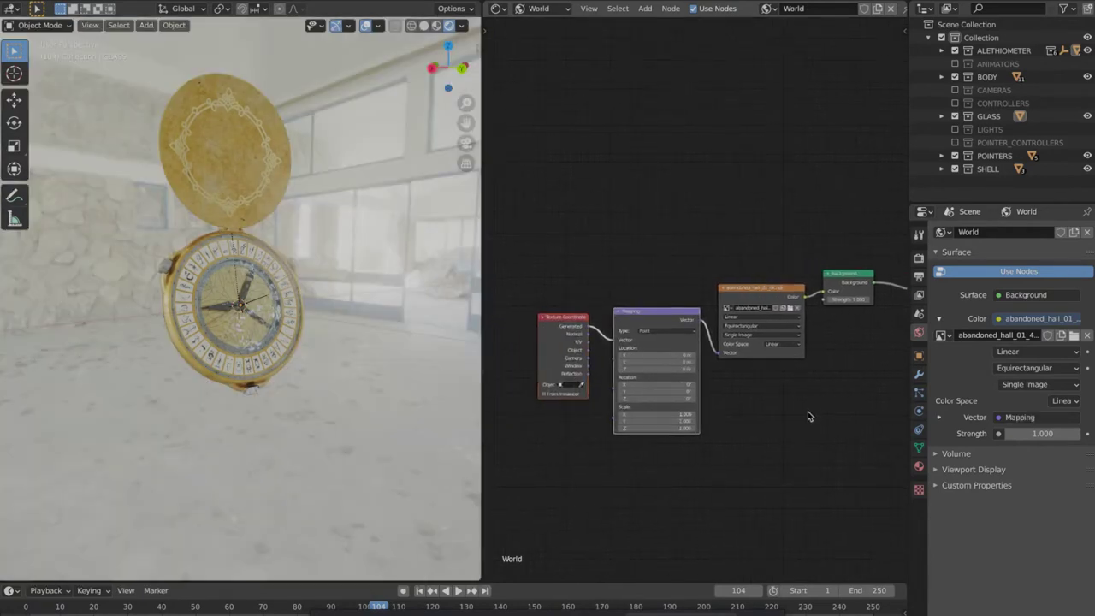
Try rotating the environment image with the Mapping node's rotation values, and reset the rotation to 0°
{"action": "scroll", "coordinate": [808, 411], "scroll_direction": "down", "scroll_amount": 2}
{"action": "middle_click_drag", "start_coordinate": [808, 412], "coordinate": [802, 412]}
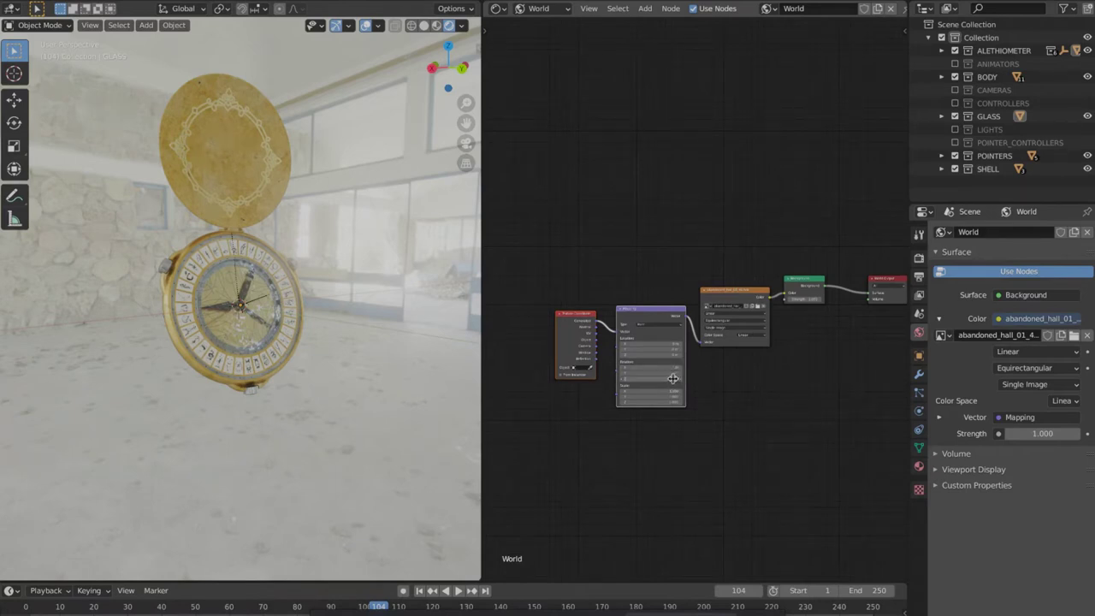
{"action": "left_click_drag", "start_coordinate": [673, 378], "coordinate": [575, 382]}
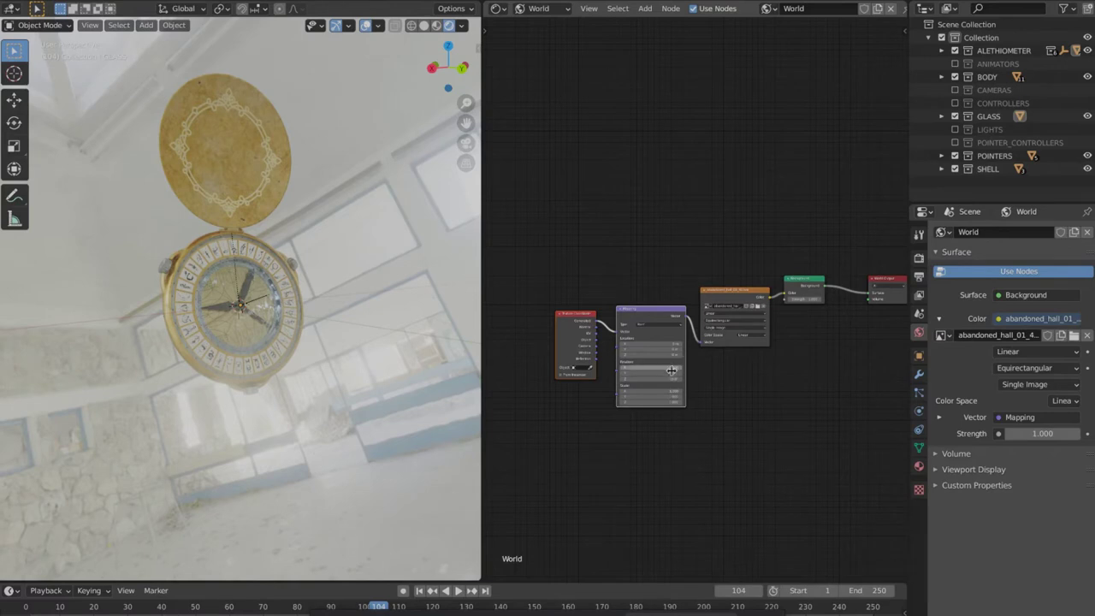
{"action": "left_click", "coordinate": [667, 369]}
{"action": "key", "text": "Return"}
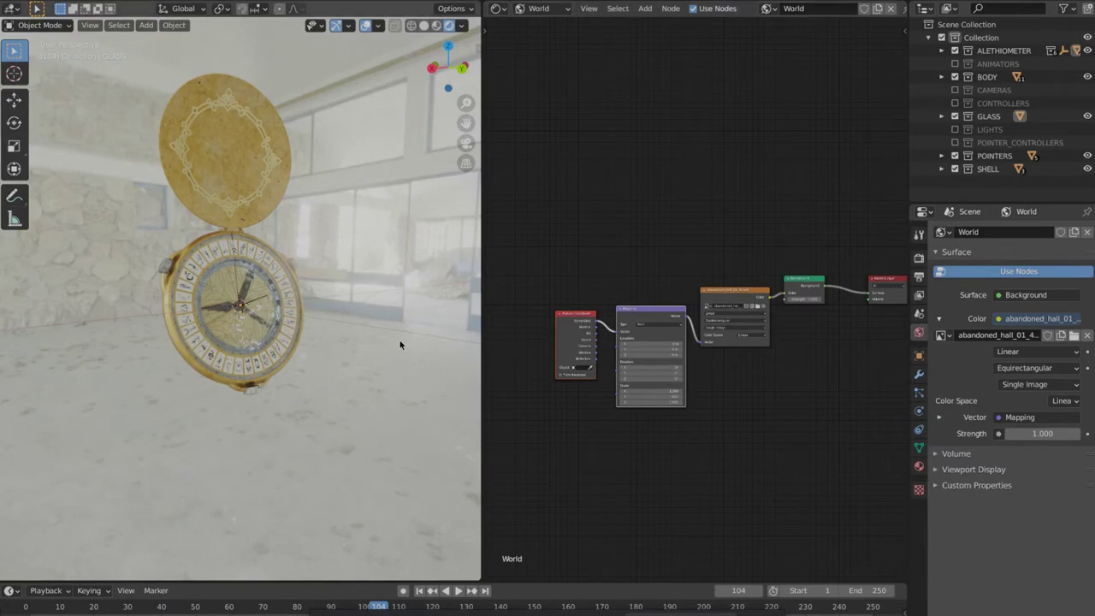
Add a second Environment Texture node above the abandoned hall one, and move the Texture Coordinate and Mapping nodes away to make room
{"action": "middle_click_drag", "start_coordinate": [401, 345], "coordinate": [402, 336]}
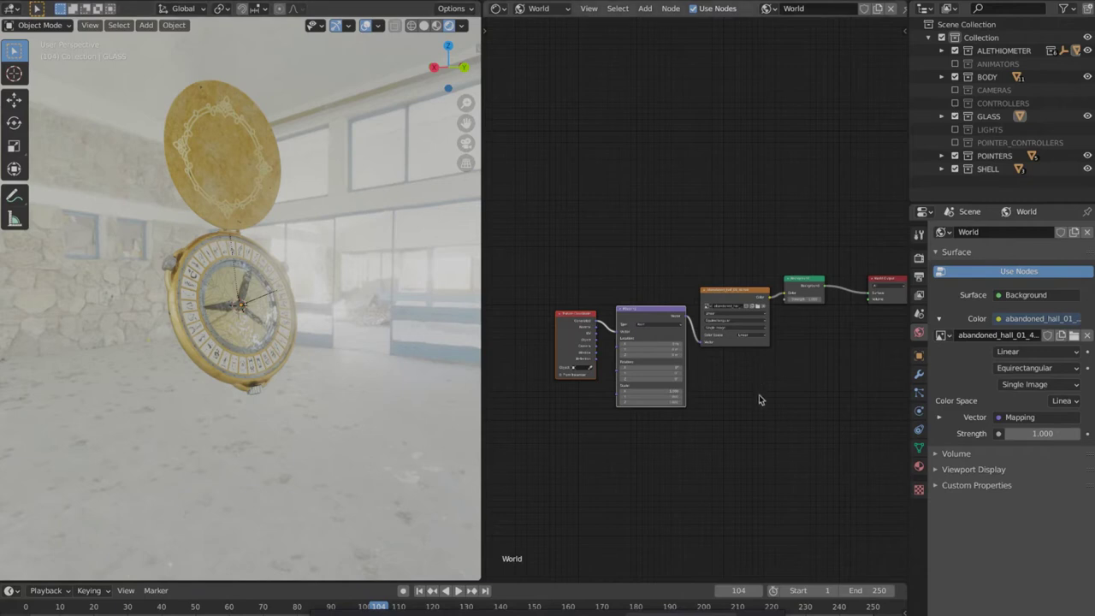
{"action": "middle_click_drag", "start_coordinate": [816, 282], "coordinate": [759, 282]}
{"action": "key", "text": "shift+a"}
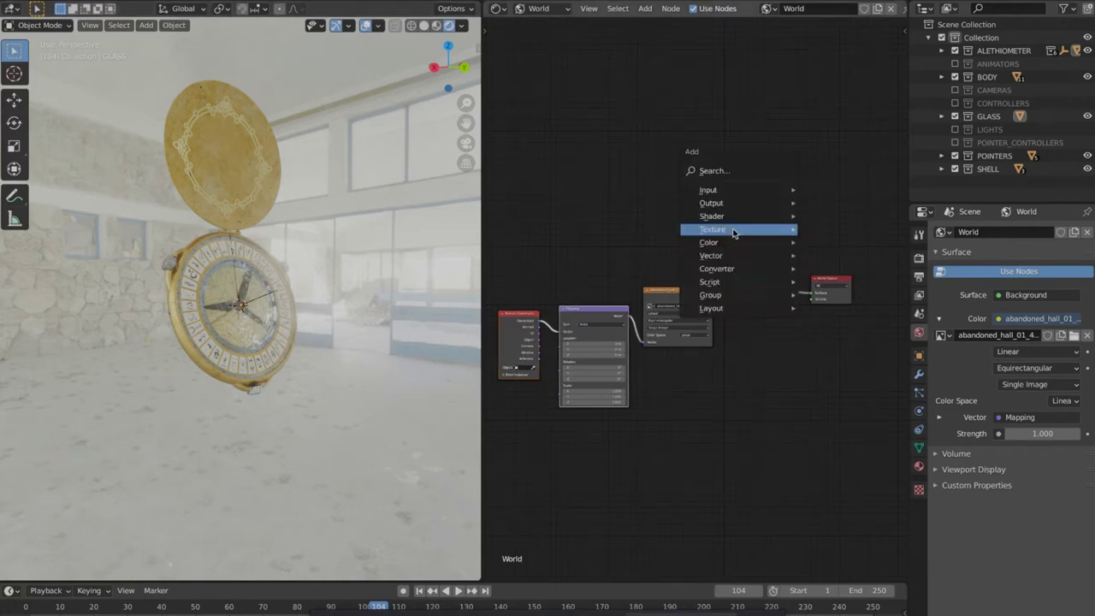
{"action": "mouse_move", "coordinate": [734, 231]}
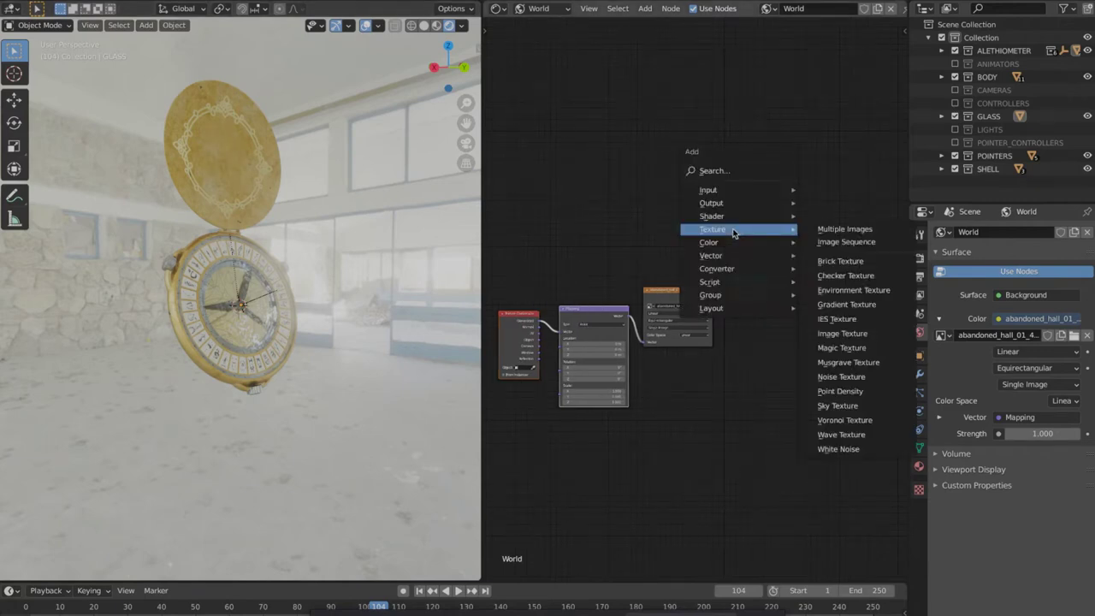
{"action": "left_click", "coordinate": [855, 291]}
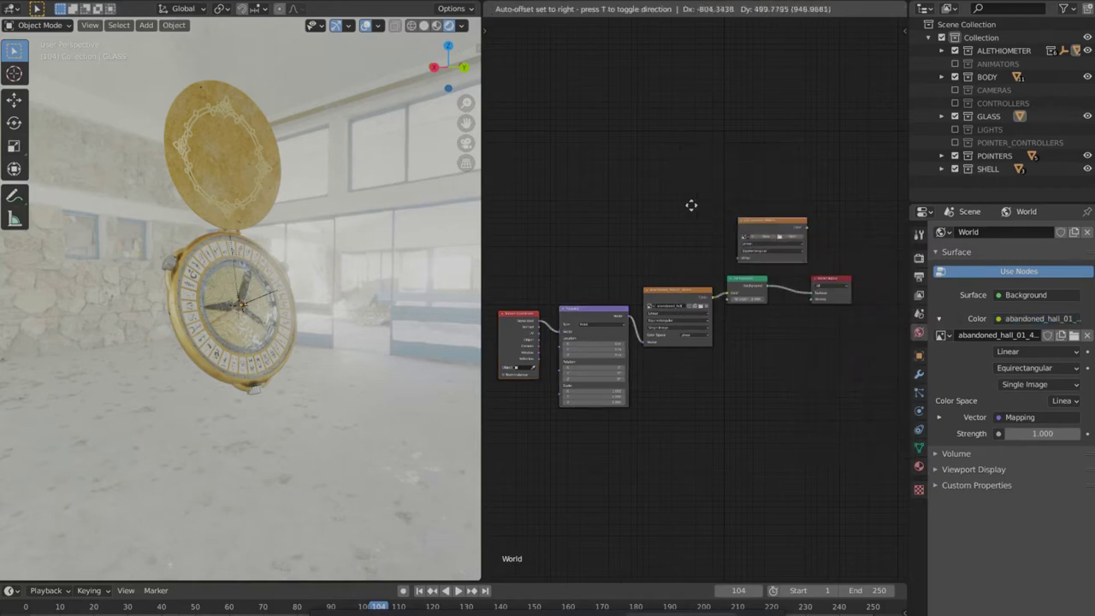
{"action": "left_click", "coordinate": [642, 197]}
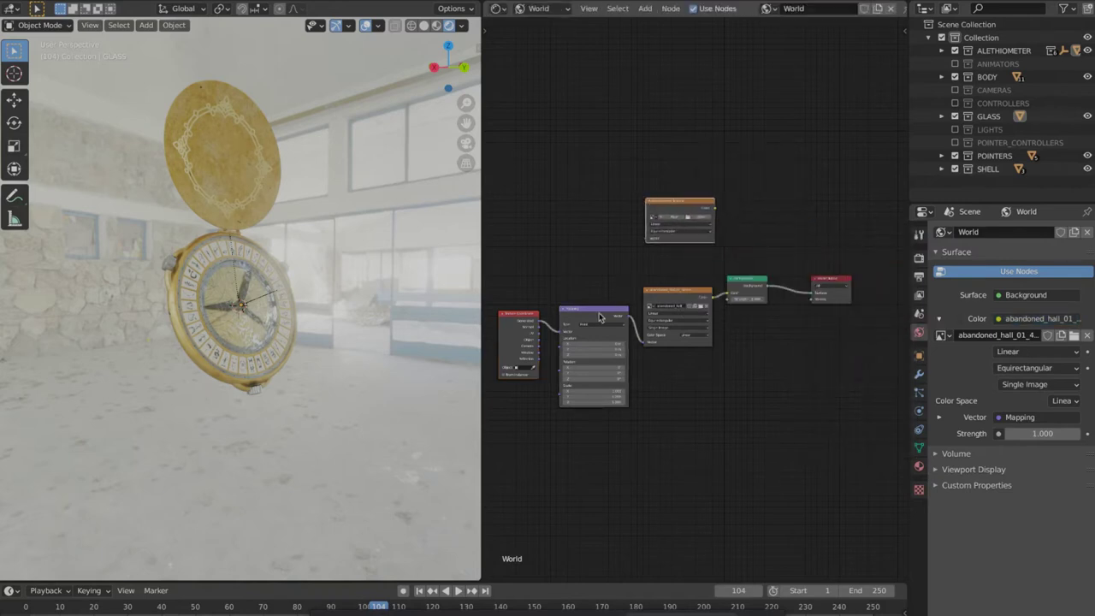
{"action": "left_click_drag", "start_coordinate": [521, 318], "coordinate": [476, 285]}
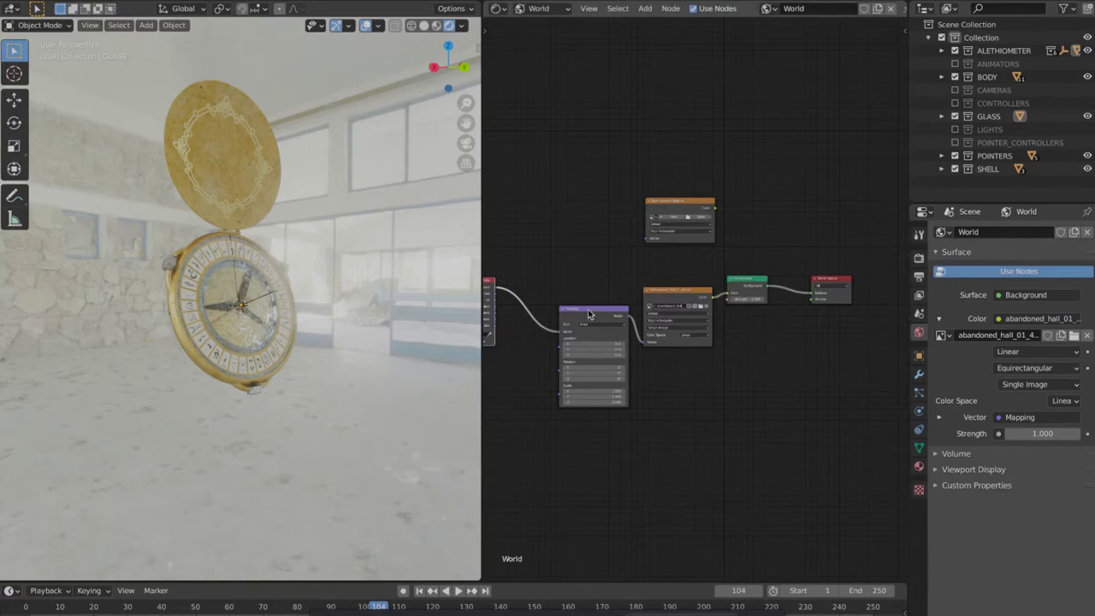
{"action": "left_click_drag", "start_coordinate": [589, 315], "coordinate": [549, 254]}
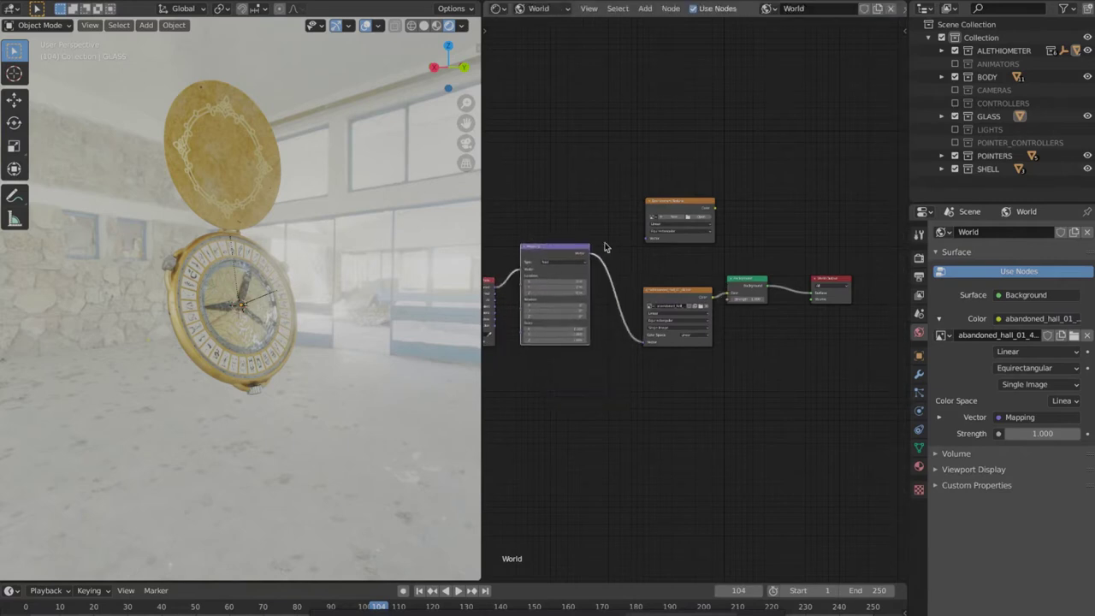
Load studio_small_03_8k.hdr from the HDRI folder into the new Environment Texture node
{"action": "left_click", "coordinate": [705, 222]}
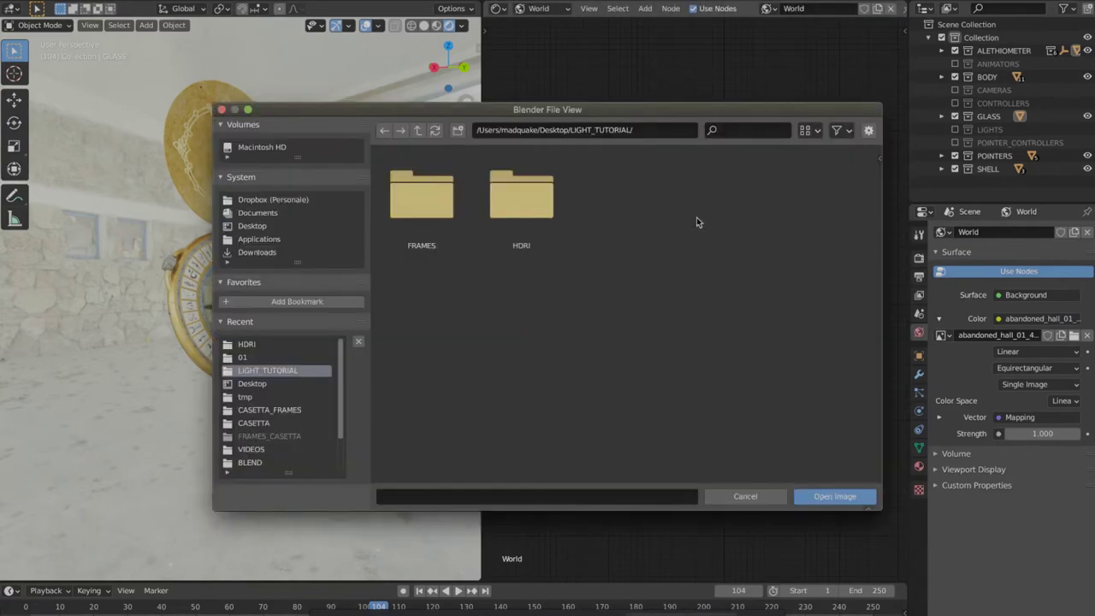
{"action": "left_click", "coordinate": [504, 206]}
{"action": "double_click", "coordinate": [505, 206]}
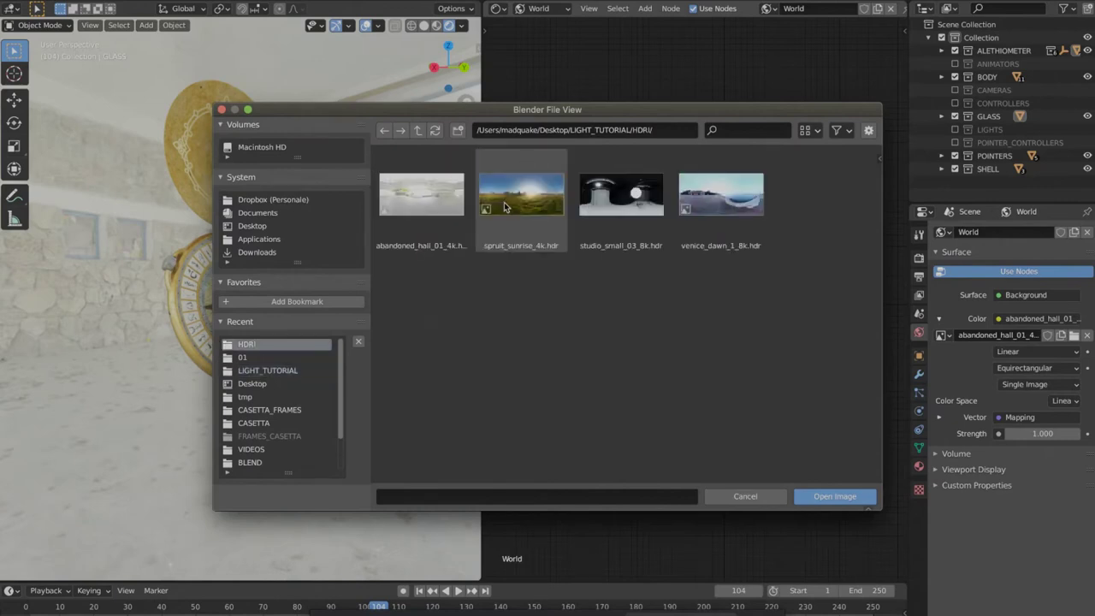
{"action": "left_click", "coordinate": [634, 199]}
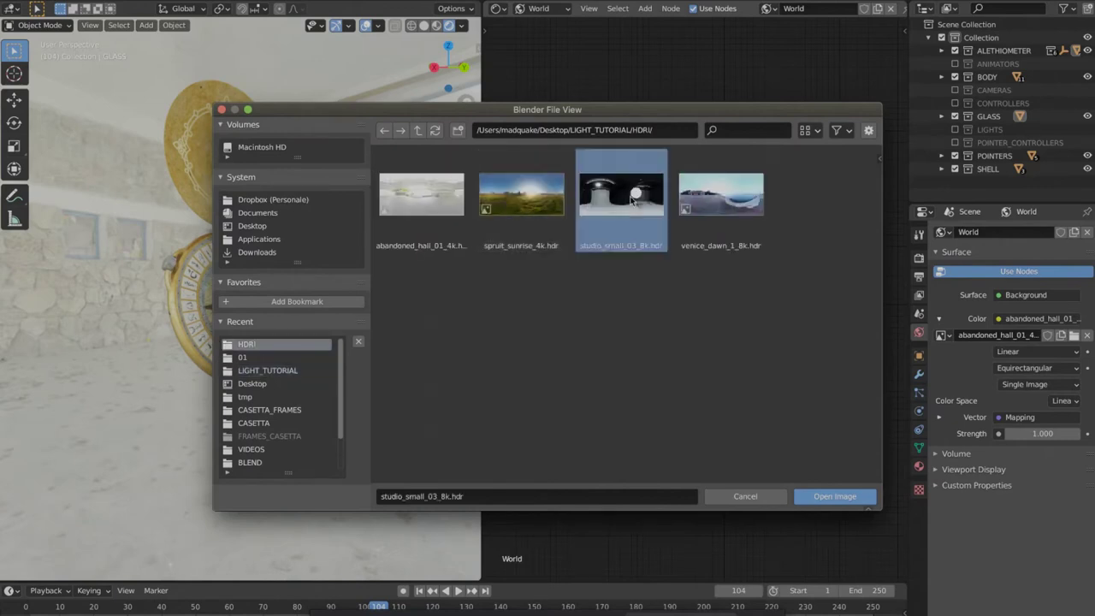
{"action": "left_click", "coordinate": [821, 496]}
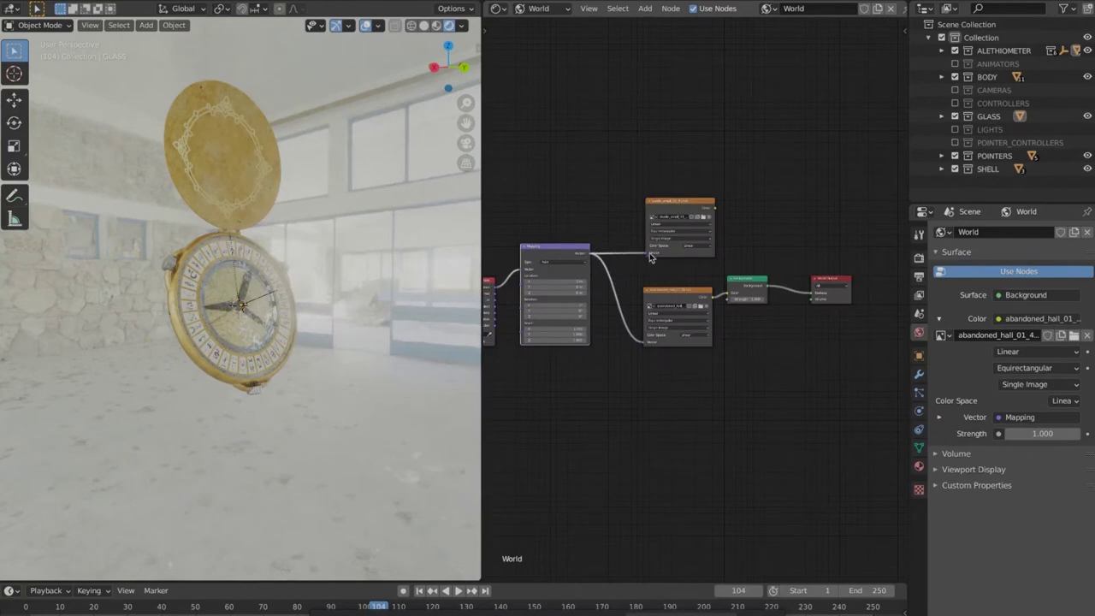
Link the studio texture to the Mapping vector and the Background color, and inspect the alethiometer's lighting from several angles
{"action": "left_click_drag", "start_coordinate": [715, 208], "coordinate": [729, 296]}
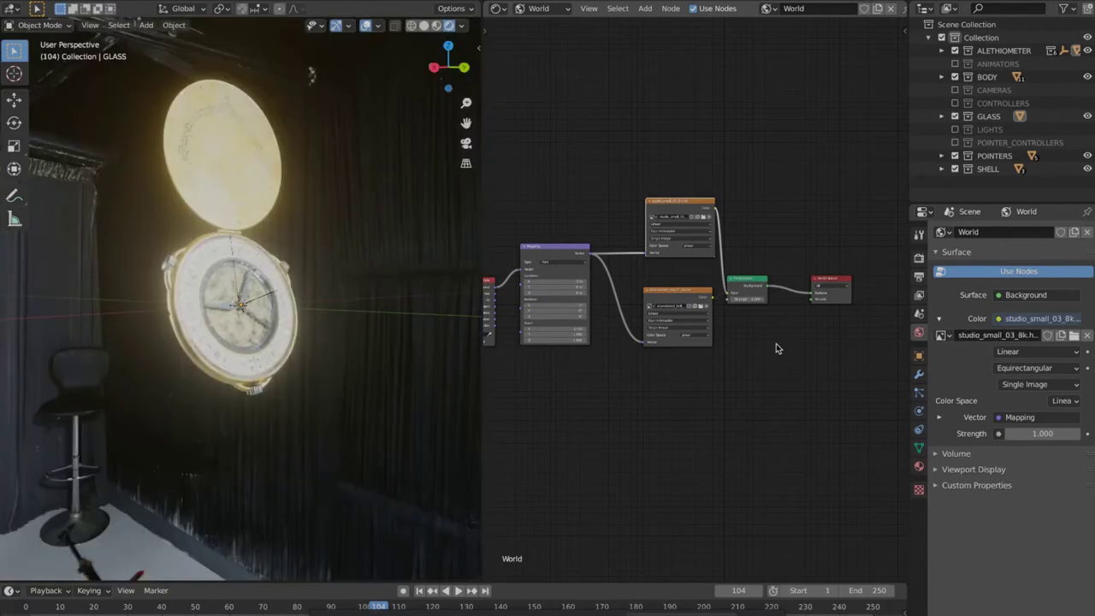
{"action": "middle_click_drag", "start_coordinate": [348, 340], "coordinate": [328, 313]}
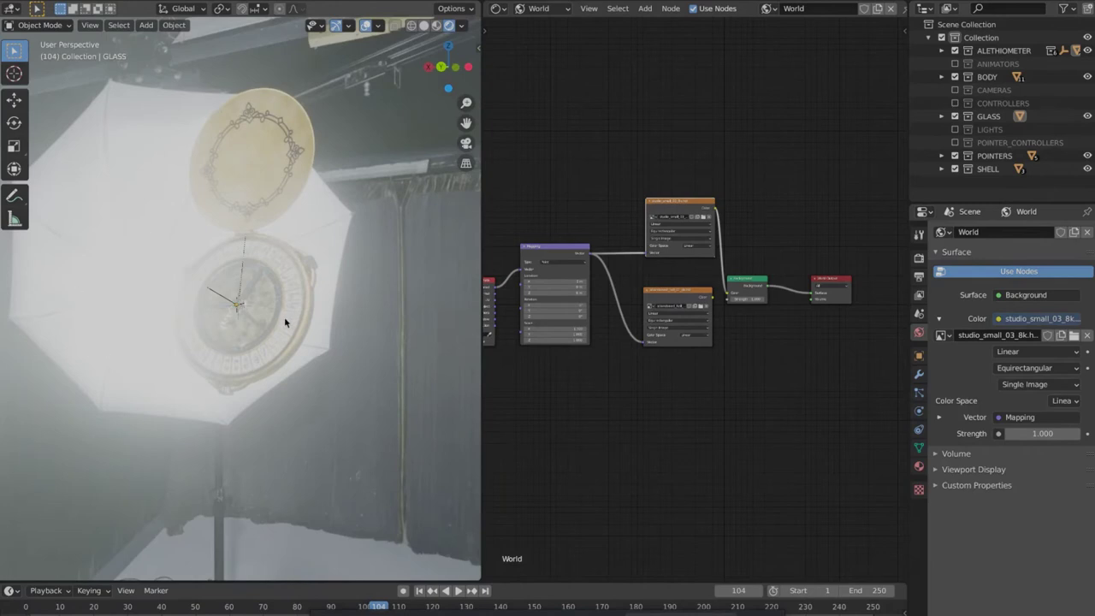
{"action": "middle_click_drag", "start_coordinate": [285, 319], "coordinate": [425, 352]}
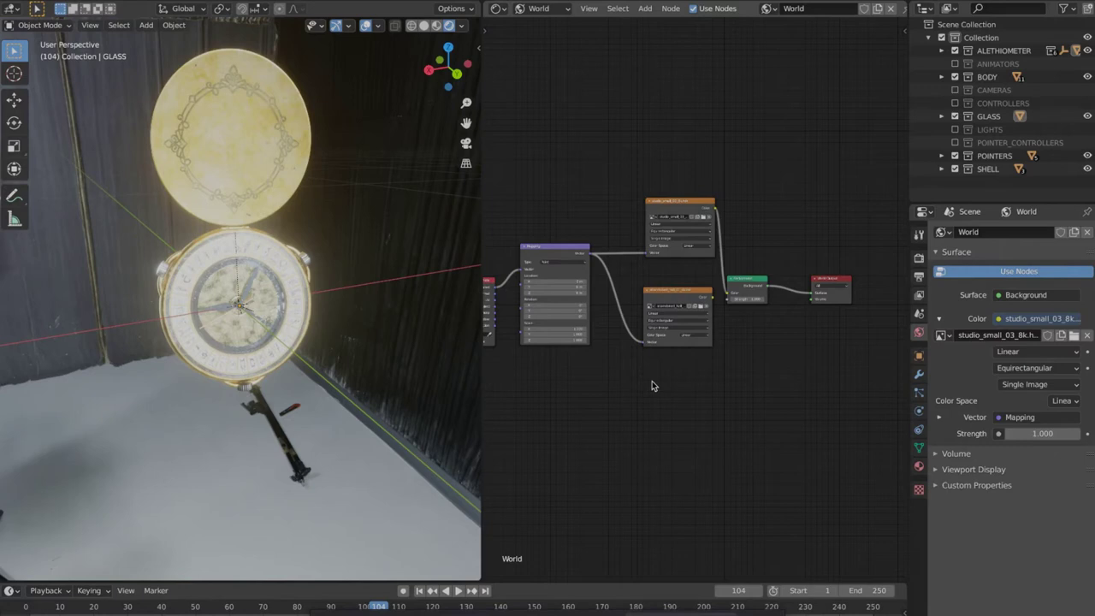
Add a third Environment Texture node below the others and load spruit_sunrise_4k.hdr from the HDRI folder into it
{"action": "key", "text": "shift+a"}
{"action": "mouse_move", "coordinate": [659, 441]}
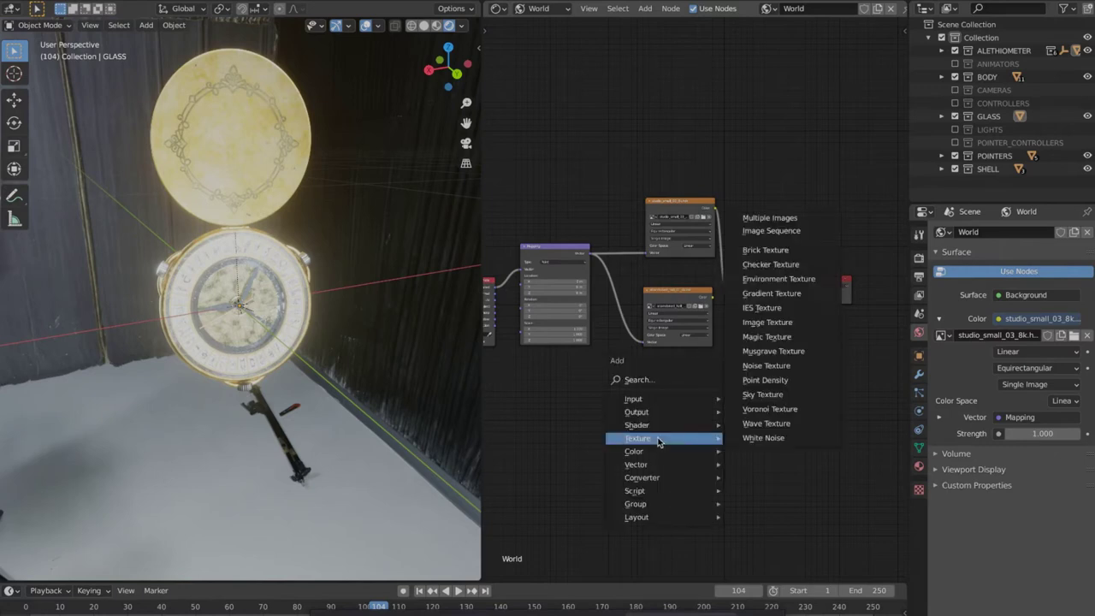
{"action": "left_click", "coordinate": [797, 279]}
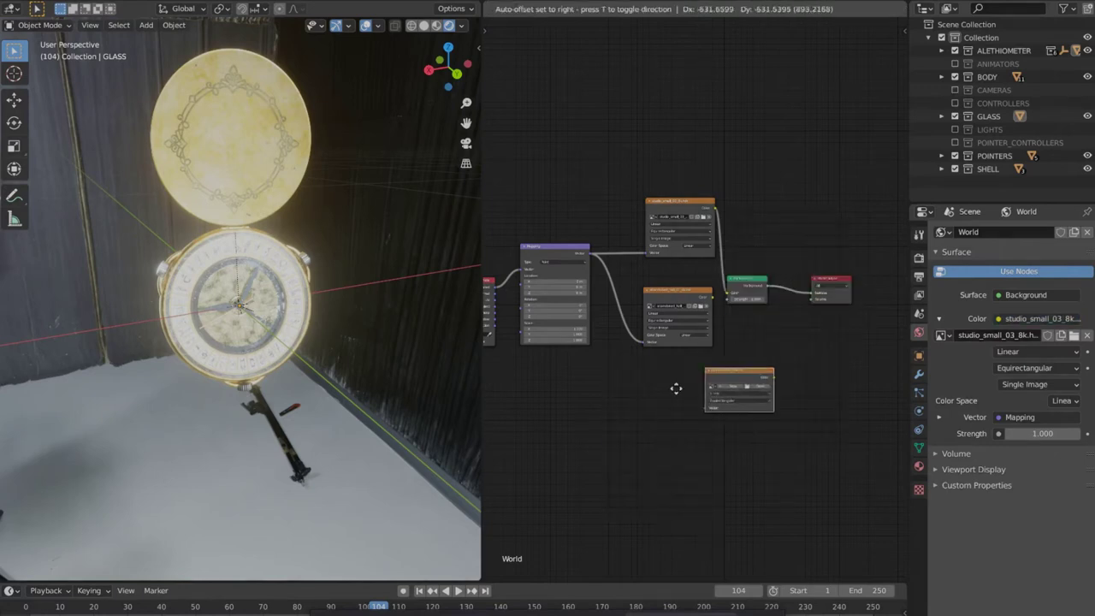
{"action": "left_click", "coordinate": [647, 405]}
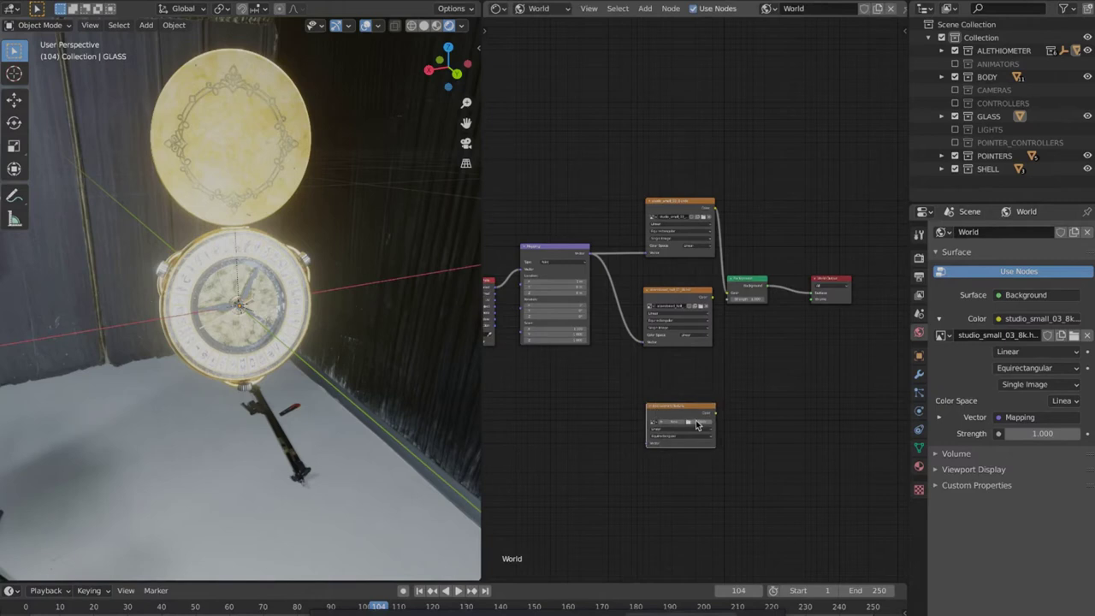
{"action": "left_click", "coordinate": [697, 422]}
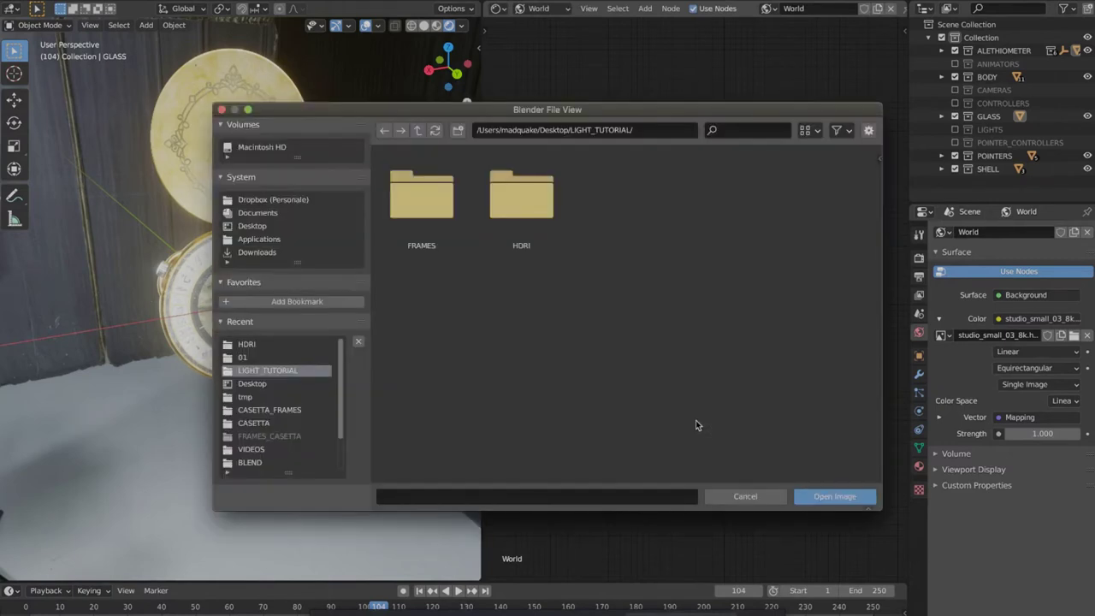
{"action": "left_click", "coordinate": [534, 201]}
{"action": "left_click", "coordinate": [503, 195]}
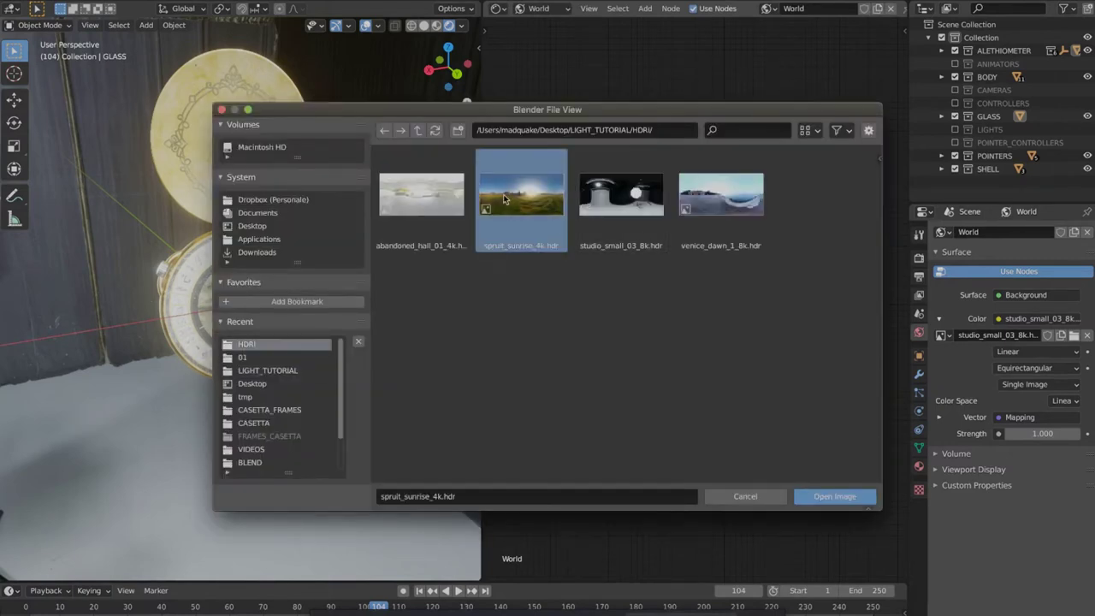
{"action": "left_click", "coordinate": [827, 496]}
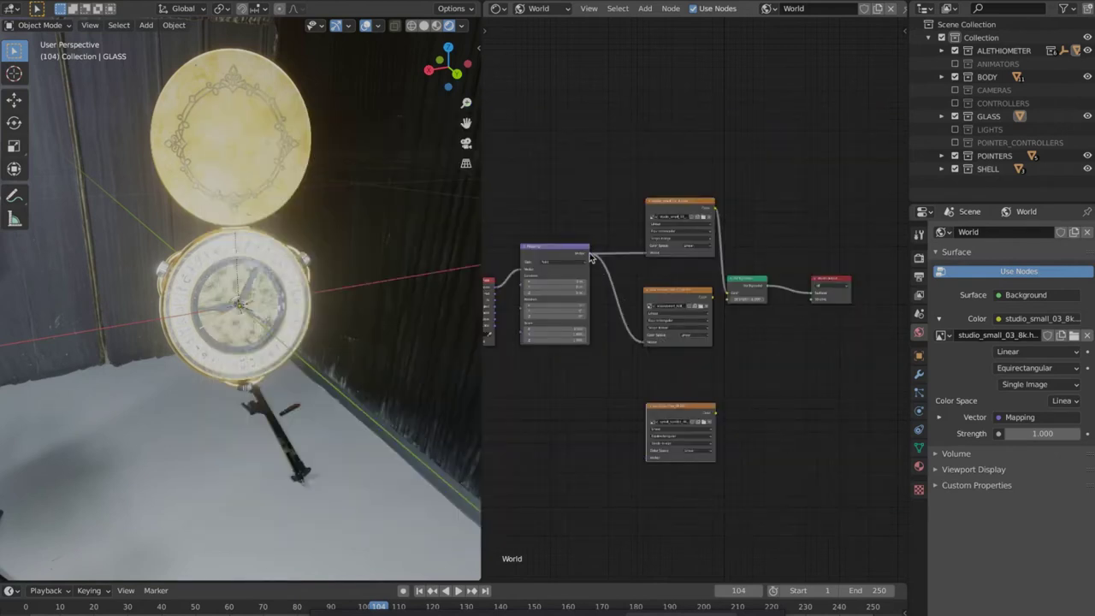
Link the Mapping vector to the sunrise texture and the sunrise texture's color to the Background node
{"action": "left_click_drag", "start_coordinate": [590, 254], "coordinate": [648, 460]}
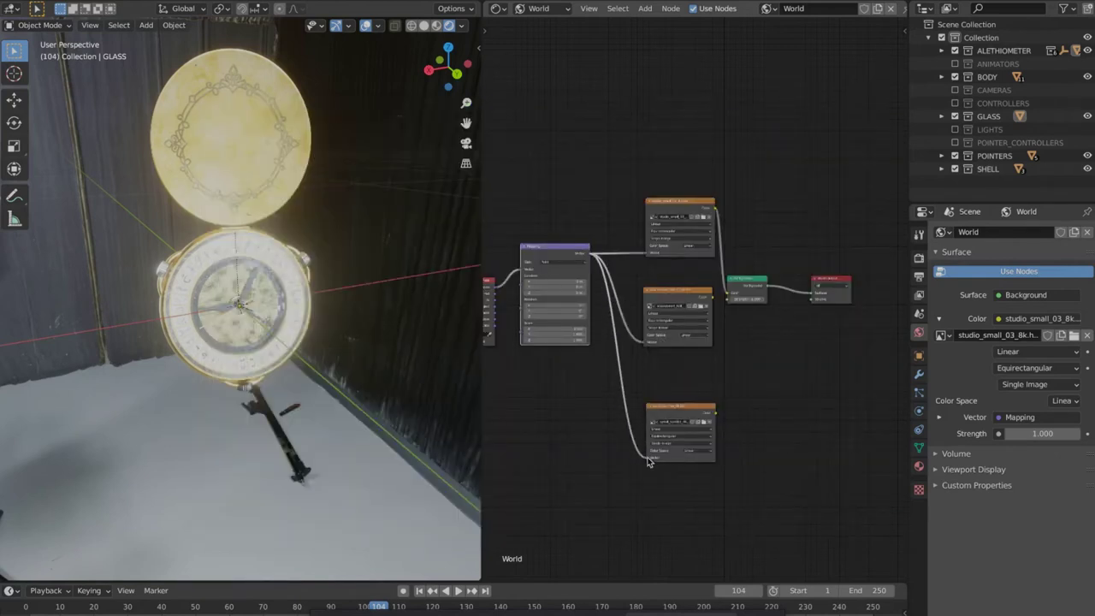
{"action": "left_click_drag", "start_coordinate": [716, 415], "coordinate": [762, 304]}
{"action": "mouse_move", "coordinate": [345, 327]}
{"action": "middle_mouse_down"}
{"action": "mouse_move", "coordinate": [350, 320]}
{"action": "mouse_move", "coordinate": [344, 332]}
{"action": "middle_mouse_up"}
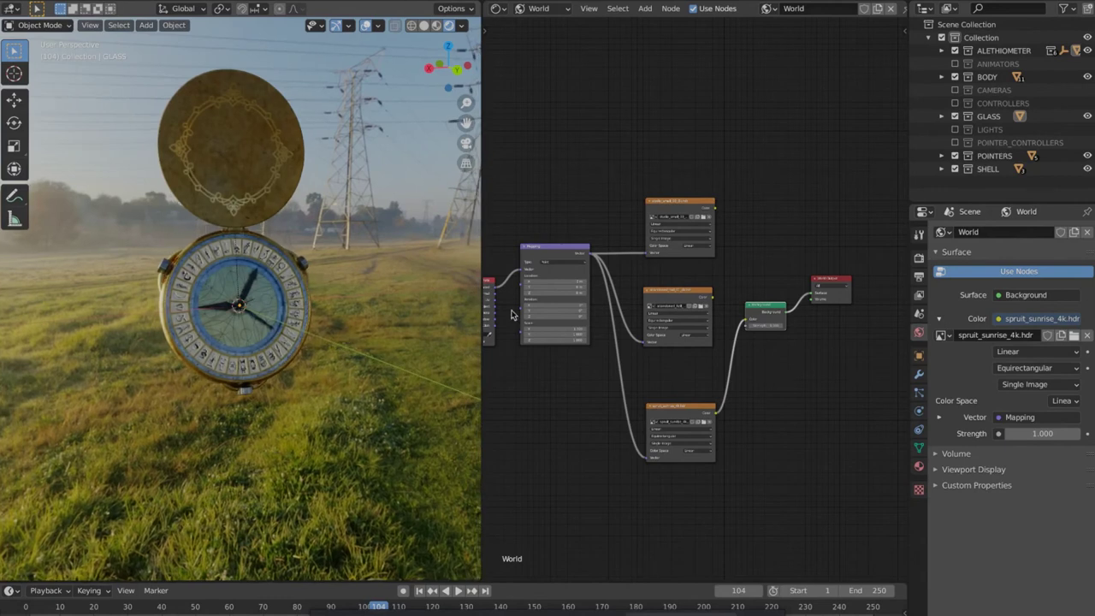
Space out the World Output and Background nodes, and place the sunrise texture closer beneath the abandoned hall texture
{"action": "left_click_drag", "start_coordinate": [832, 282], "coordinate": [865, 286]}
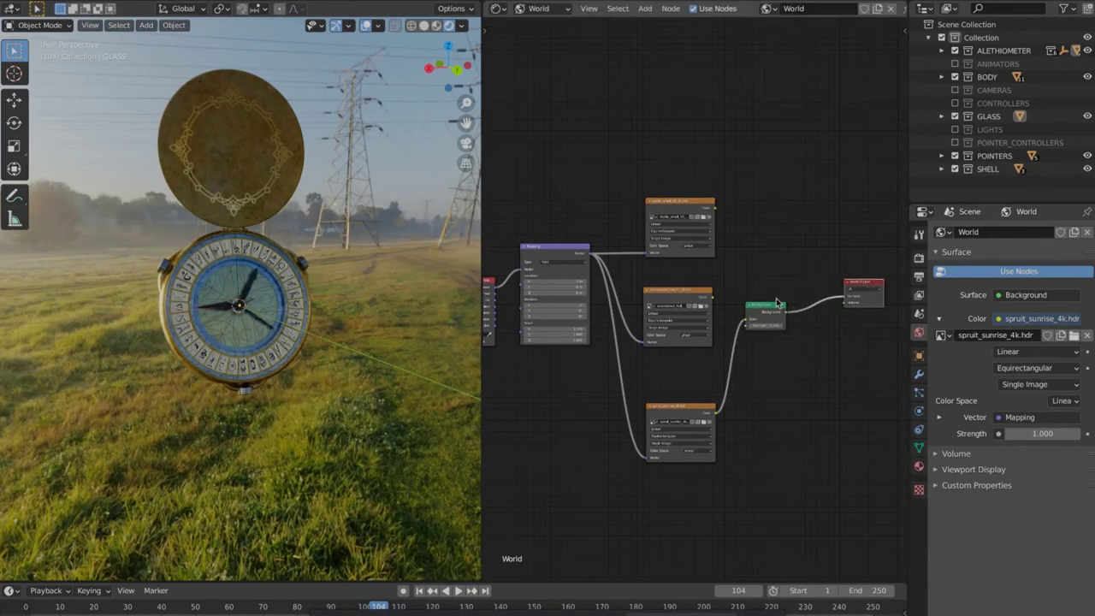
{"action": "left_click_drag", "start_coordinate": [775, 305], "coordinate": [795, 319]}
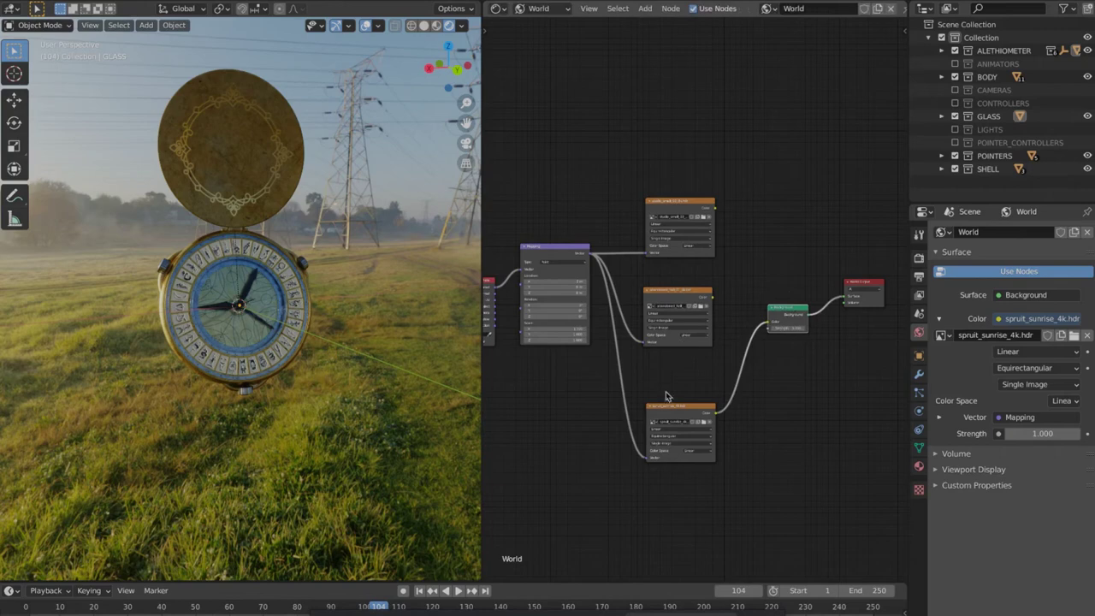
{"action": "left_click_drag", "start_coordinate": [674, 409], "coordinate": [667, 383]}
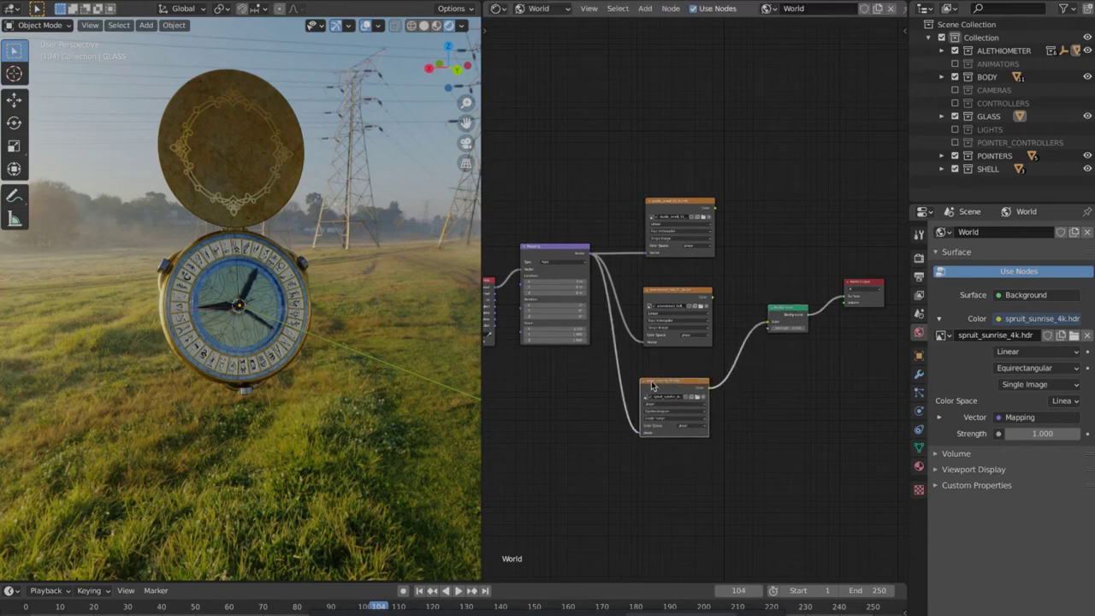
Rotate the sunrise environment around Z with the Mapping node so sunlight falls on the front of the alethiometer
{"action": "middle_click_drag", "start_coordinate": [374, 350], "coordinate": [373, 350]}
{"action": "key", "text": "KP_2"}
{"action": "key", "text": "KP_2"}
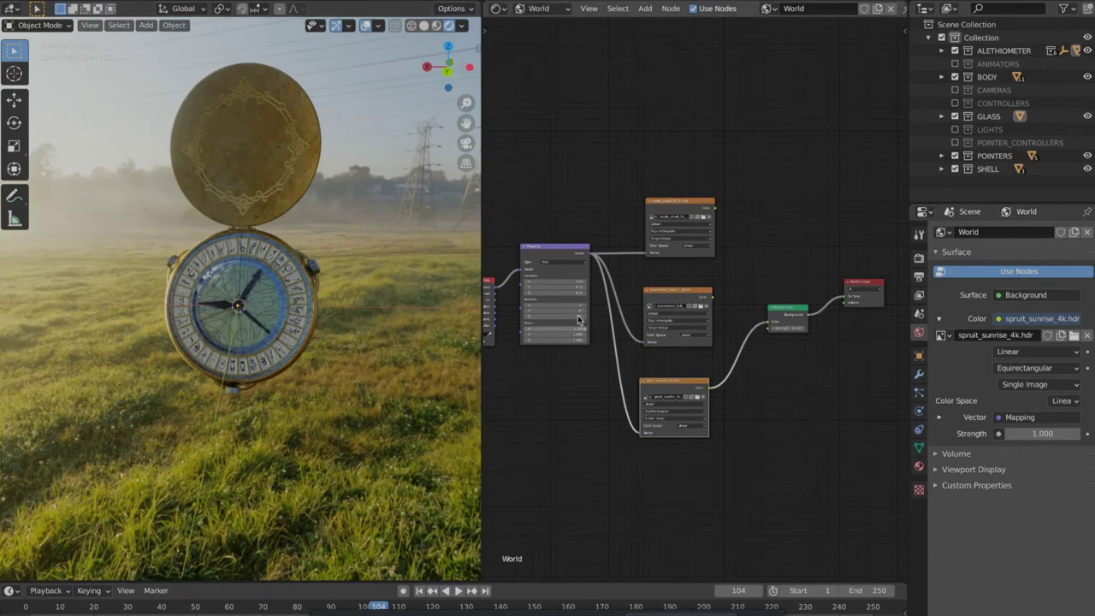
{"action": "left_click_drag", "start_coordinate": [578, 316], "coordinate": [1070, 362]}
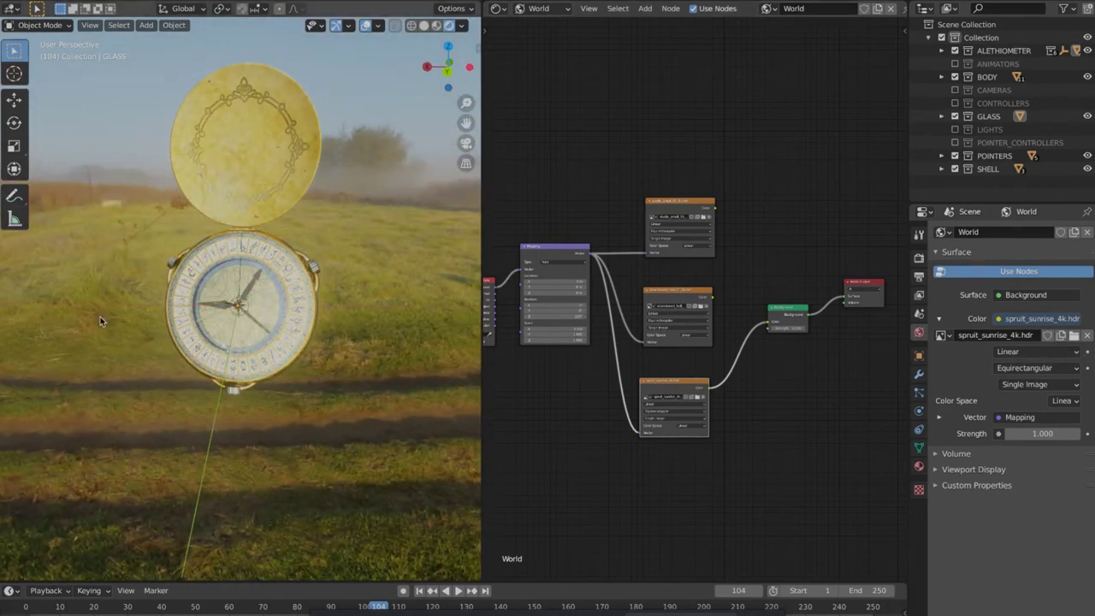
{"action": "middle_click_drag", "start_coordinate": [100, 317], "coordinate": [119, 316]}
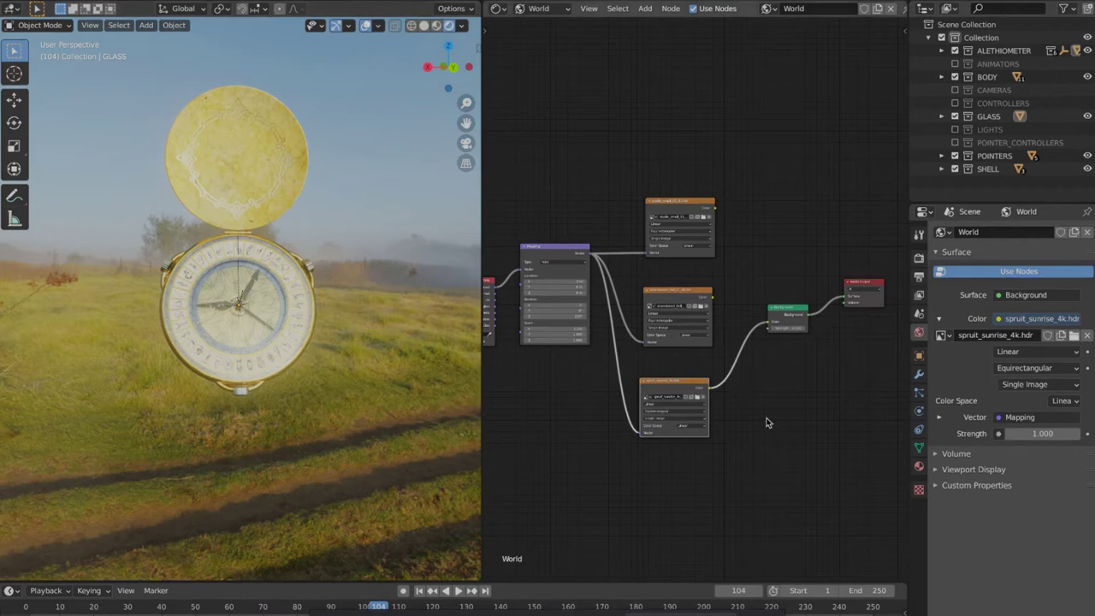
Add a second Background shader node below the sunrise texture
{"action": "key", "text": "Home"}
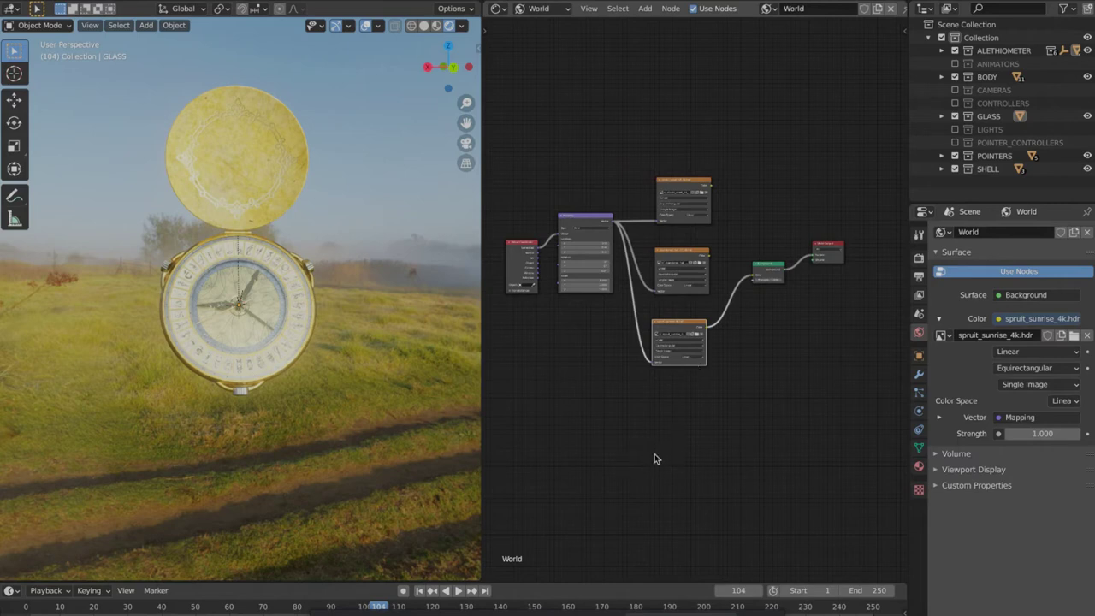
{"action": "key", "text": "shift+a"}
{"action": "mouse_move", "coordinate": [657, 458]}
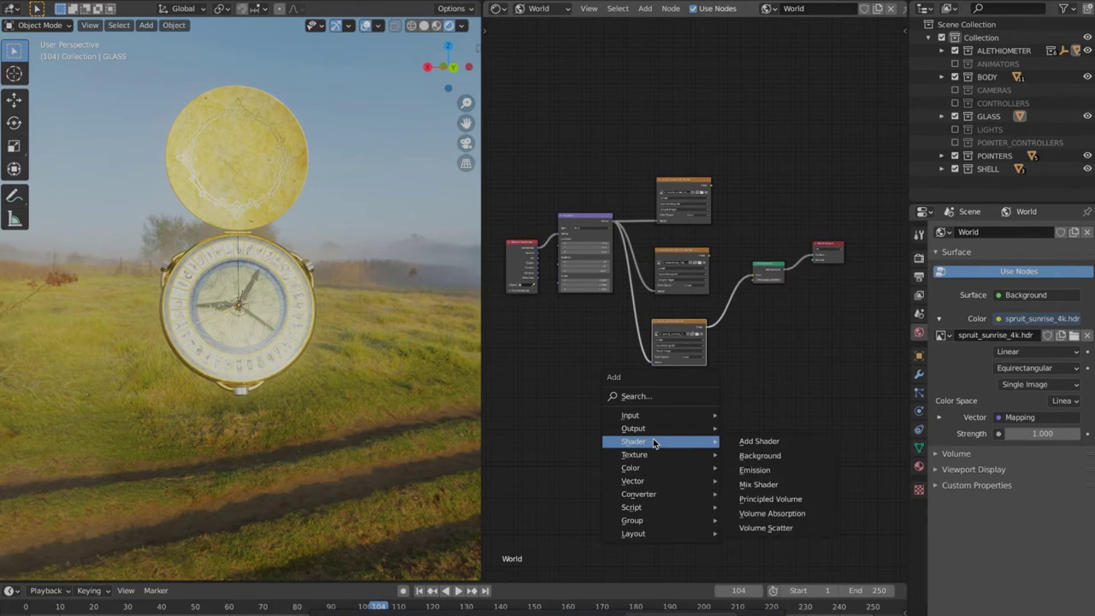
{"action": "left_click", "coordinate": [785, 455]}
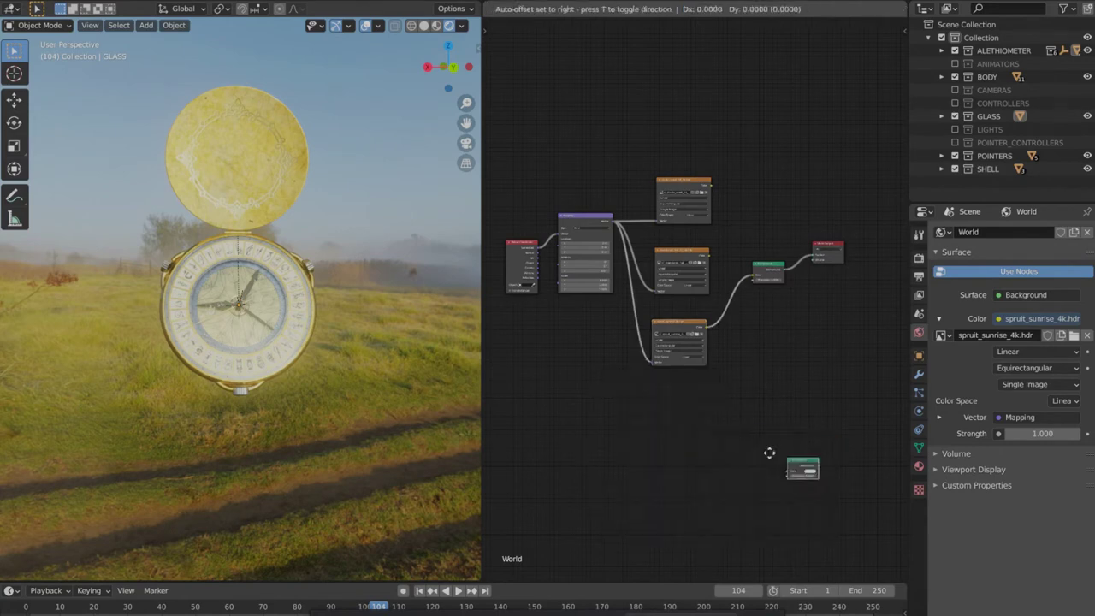
{"action": "left_click", "coordinate": [684, 446]}
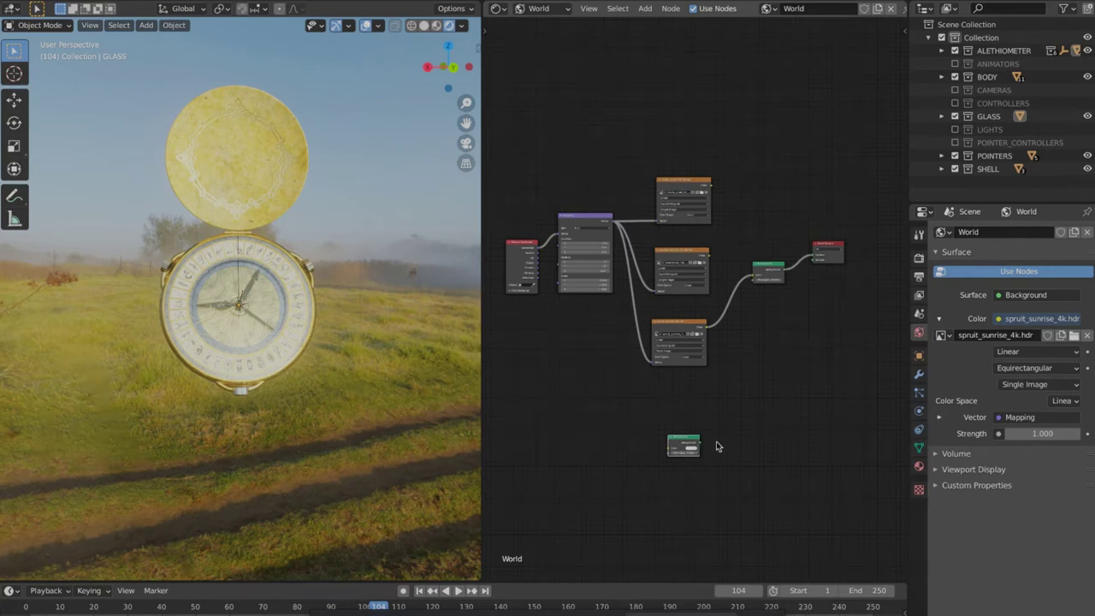
Link the new Background node to the World Output's surface and check the alethiometer under the plain background
{"action": "left_click_drag", "start_coordinate": [699, 443], "coordinate": [815, 257]}
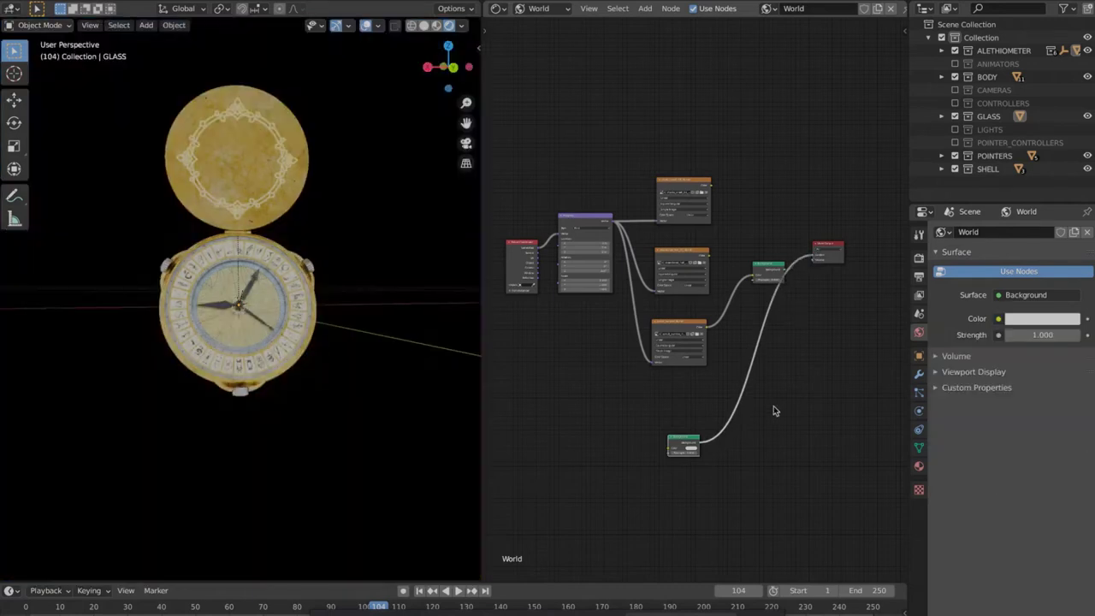
{"action": "left_click_drag", "start_coordinate": [666, 436], "coordinate": [665, 431]}
{"action": "key", "text": "KP_4"}
{"action": "key", "text": "KP_4"}
{"action": "key", "text": "KP_4"}
{"action": "middle_click_drag", "start_coordinate": [363, 379], "coordinate": [368, 377]}
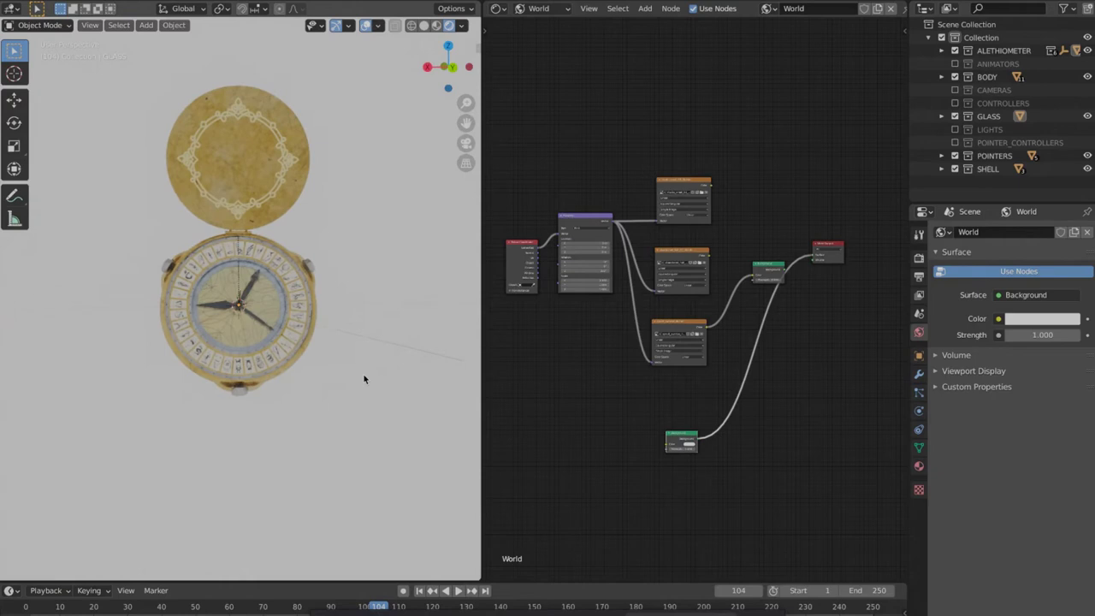
{"action": "scroll", "coordinate": [694, 498], "scroll_direction": "up", "scroll_amount": 3}
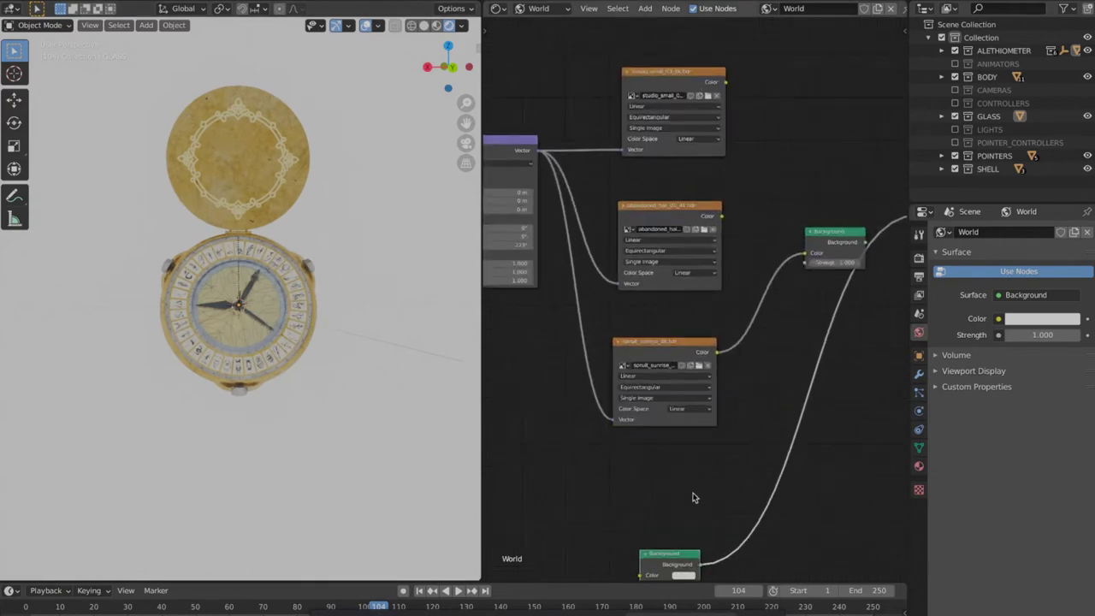
Change the plain Background node's color from white to a dark navy blue
{"action": "scroll", "coordinate": [691, 480], "scroll_direction": "down", "scroll_amount": 3, "text": "shift"}
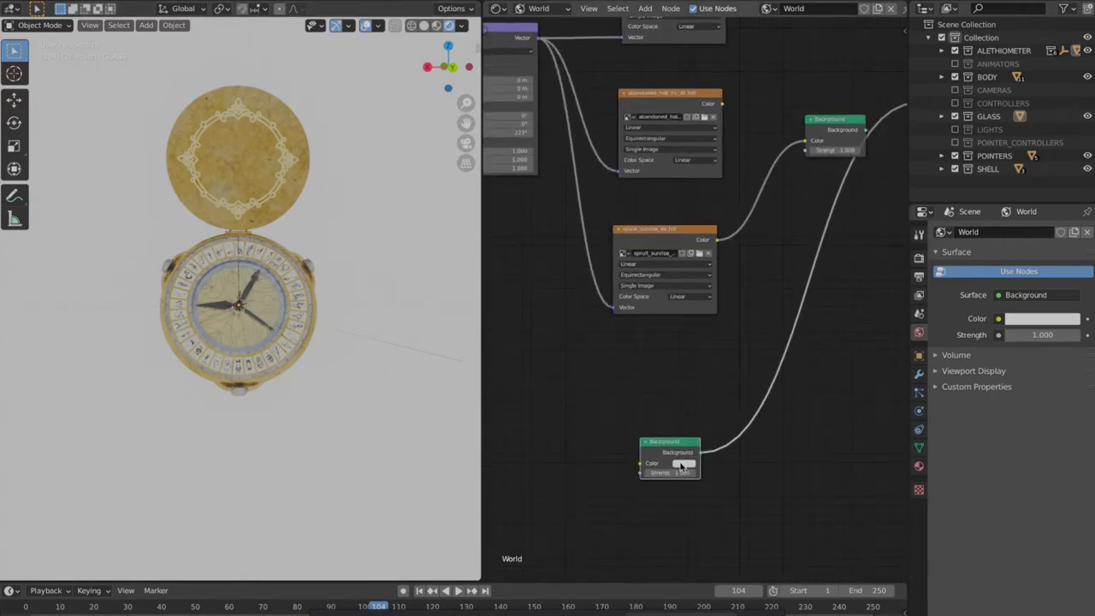
{"action": "left_click", "coordinate": [683, 464]}
{"action": "mouse_move", "coordinate": [710, 371]}
{"action": "left_mouse_down"}
{"action": "mouse_move", "coordinate": [722, 353]}
{"action": "mouse_move", "coordinate": [747, 394]}
{"action": "mouse_move", "coordinate": [722, 362]}
{"action": "left_mouse_up"}
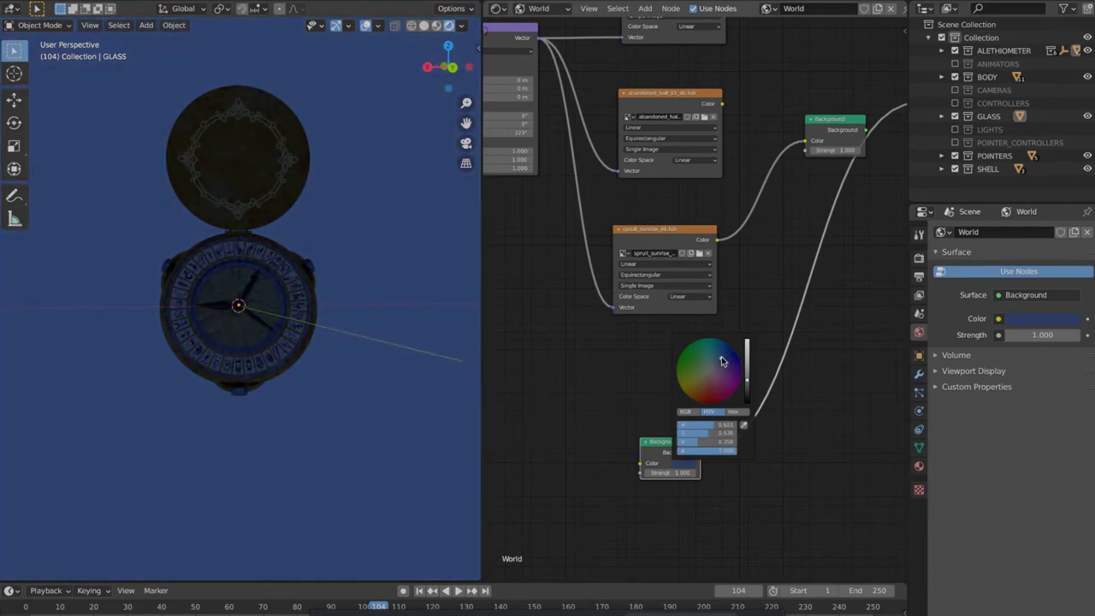
{"action": "left_click_drag", "start_coordinate": [724, 359], "coordinate": [748, 392]}
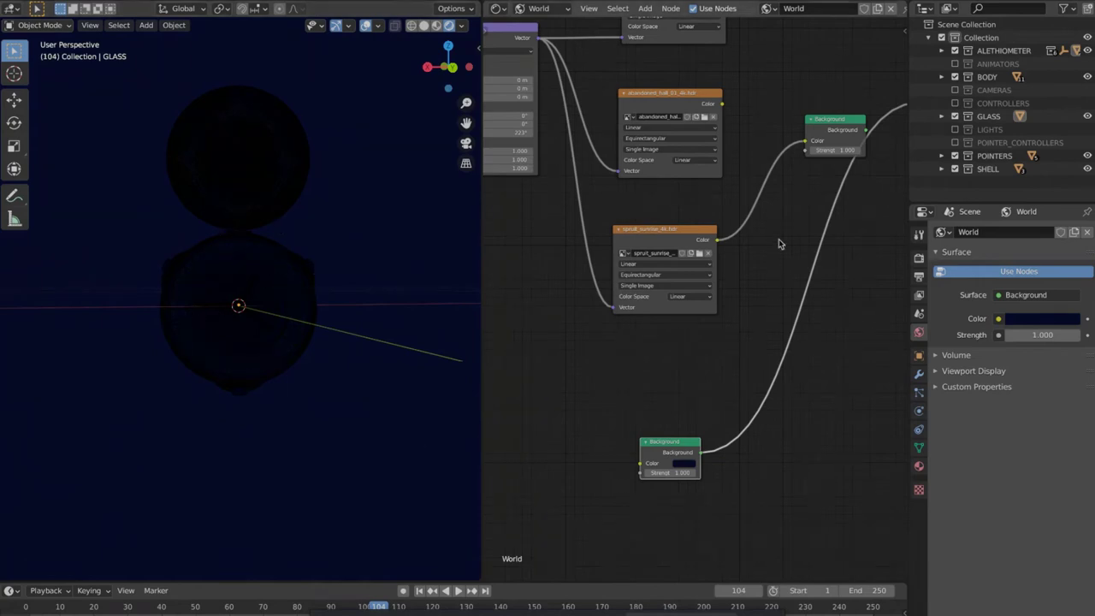
Add a Light Path node above the environment textures and move the World Output farther from the Background node to make room
{"action": "scroll", "coordinate": [777, 243], "scroll_direction": "down", "scroll_amount": 3}
{"action": "left_click_drag", "start_coordinate": [853, 173], "coordinate": [883, 196]}
{"action": "key", "text": "Home"}
{"action": "middle_click_drag", "start_coordinate": [749, 49], "coordinate": [754, 140]}
{"action": "key", "text": "shift+a"}
{"action": "mouse_move", "coordinate": [682, 146]}
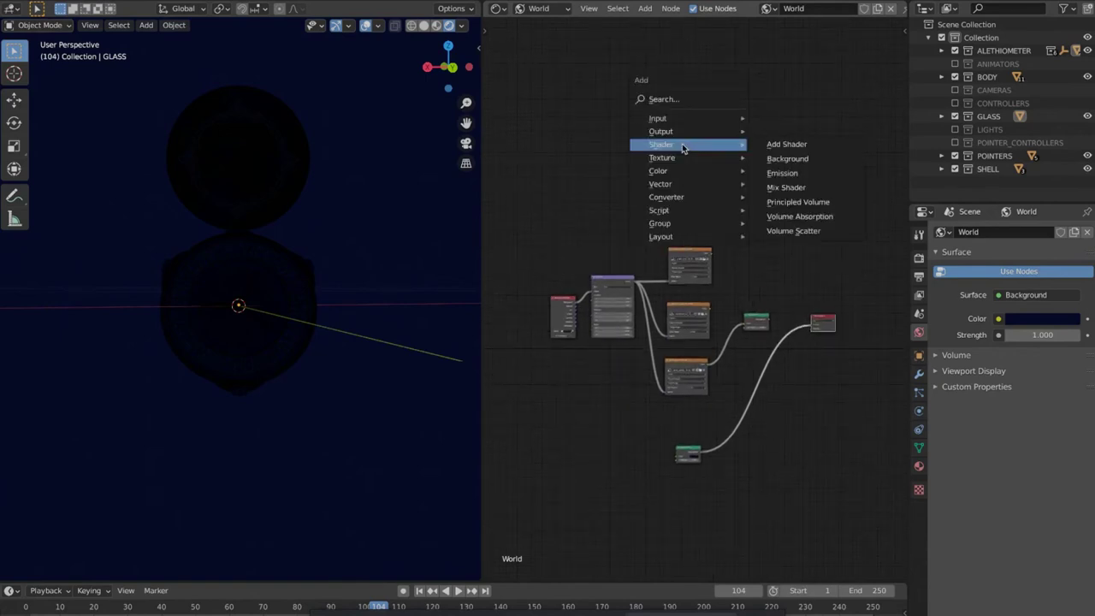
{"action": "mouse_move", "coordinate": [668, 123]}
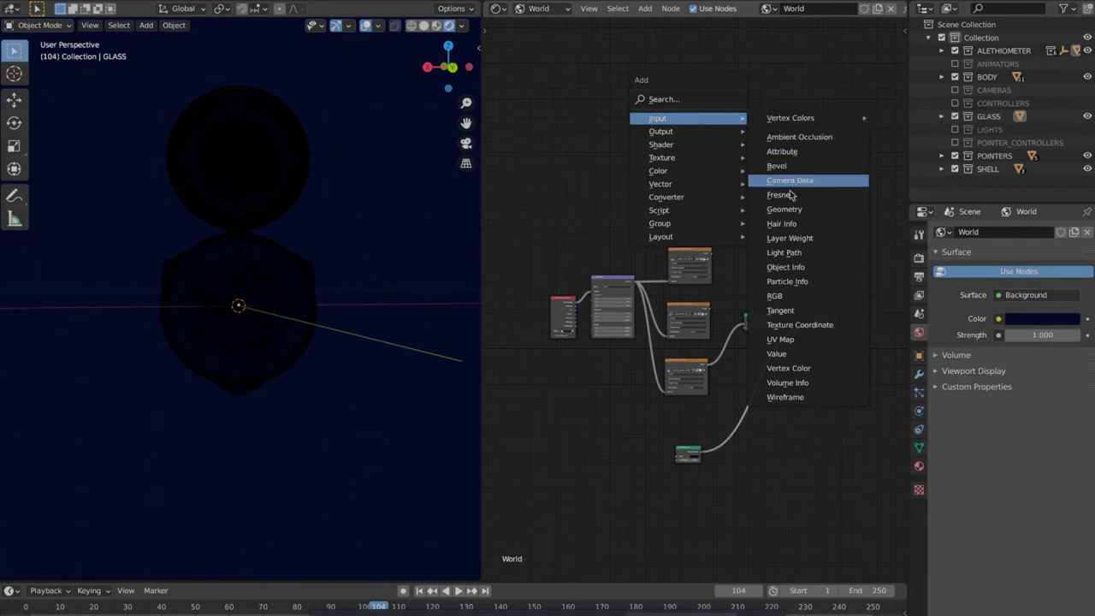
{"action": "left_click", "coordinate": [791, 254]}
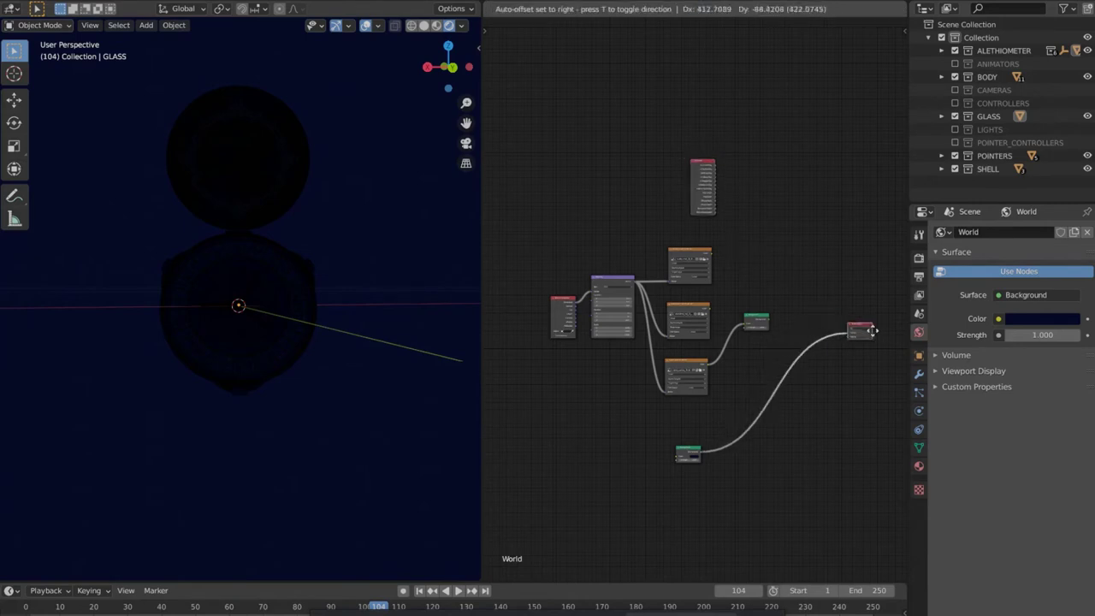
{"action": "left_click", "coordinate": [873, 338]}
Add a Mix Shader node between the HDRI's Background node and the World Output
{"action": "key", "text": "shift+a"}
{"action": "mouse_move", "coordinate": [792, 283]}
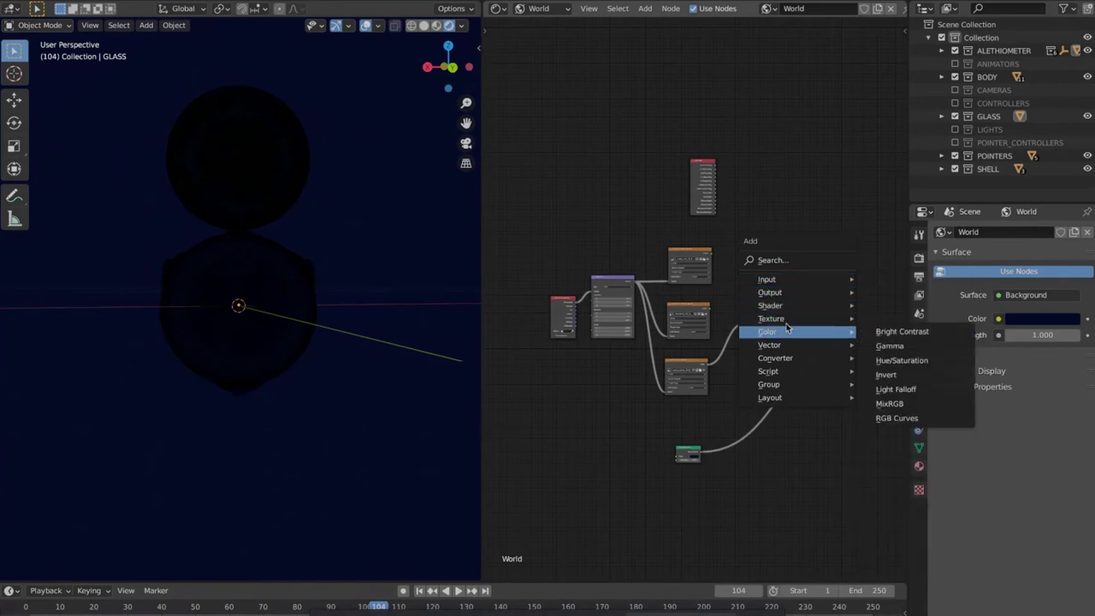
{"action": "mouse_move", "coordinate": [792, 309]}
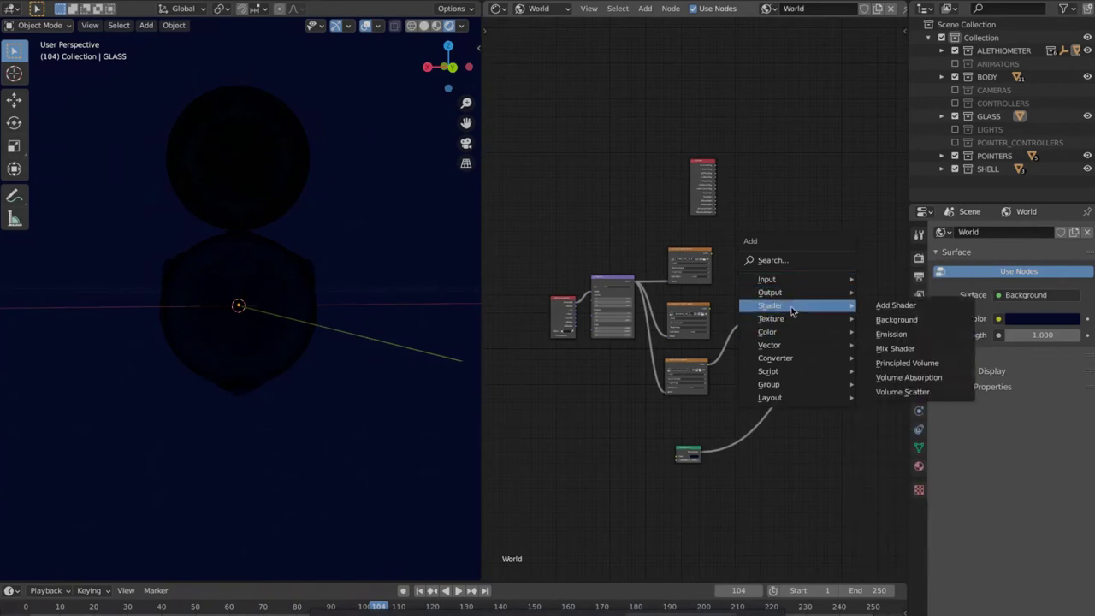
{"action": "left_click", "coordinate": [907, 347]}
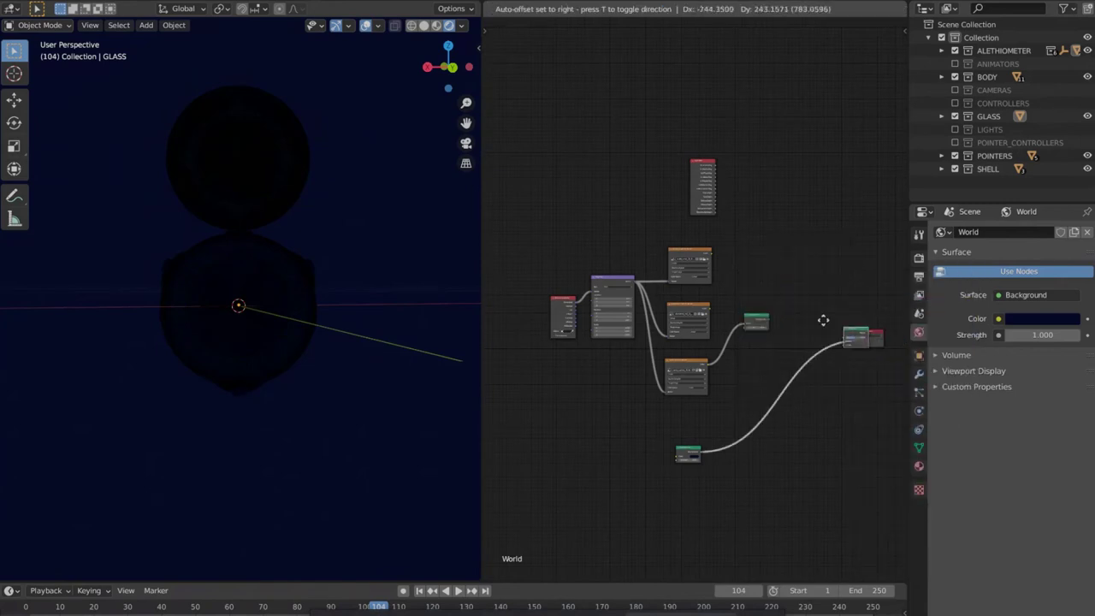
{"action": "left_click", "coordinate": [800, 305]}
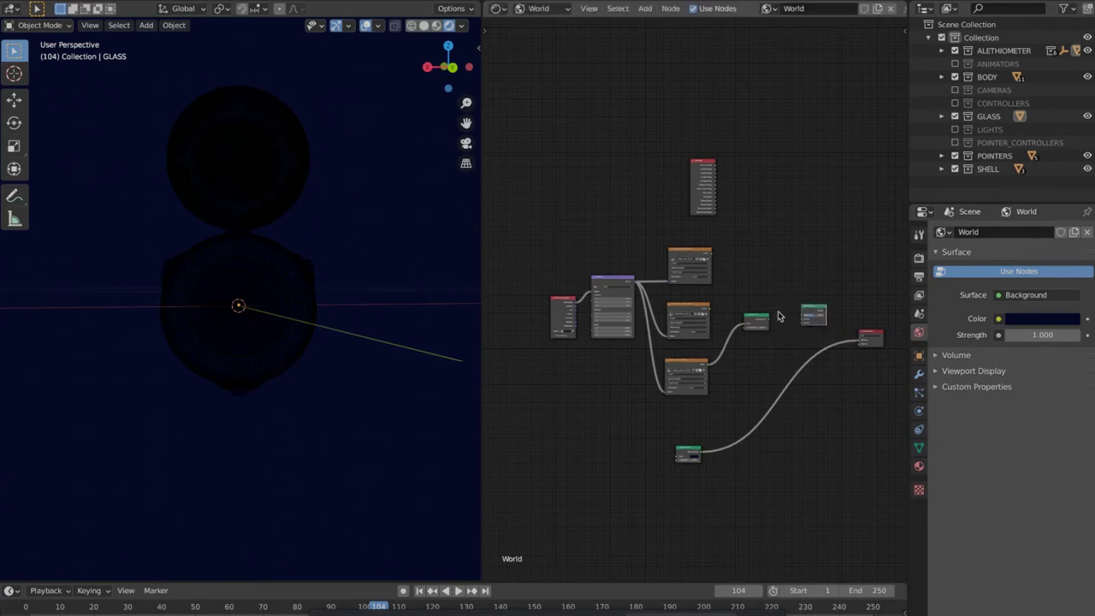
{"action": "mouse_move", "coordinate": [770, 322]}
{"action": "left_mouse_down"}
{"action": "mouse_move", "coordinate": [781, 323]}
{"action": "mouse_move", "coordinate": [768, 325]}
{"action": "left_mouse_up"}
Link the Light Path's Is Camera Ray output to the Mix Shader's Fac and the HDRI Background to its first Shader input
{"action": "scroll", "coordinate": [733, 205], "scroll_direction": "up", "scroll_amount": 5}
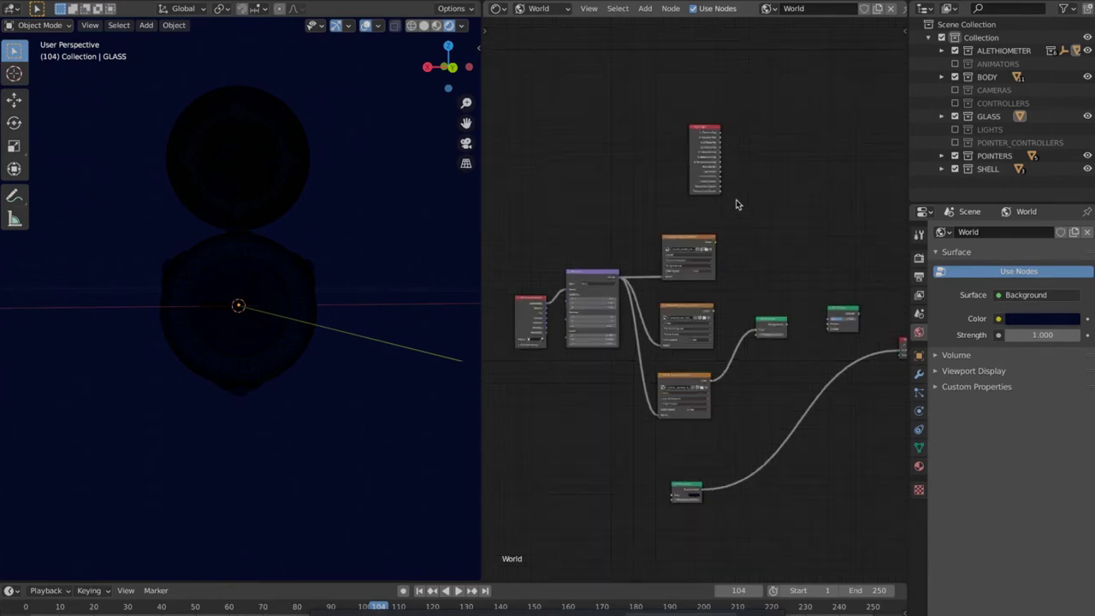
{"action": "middle_click_drag", "start_coordinate": [735, 206], "coordinate": [638, 324]}
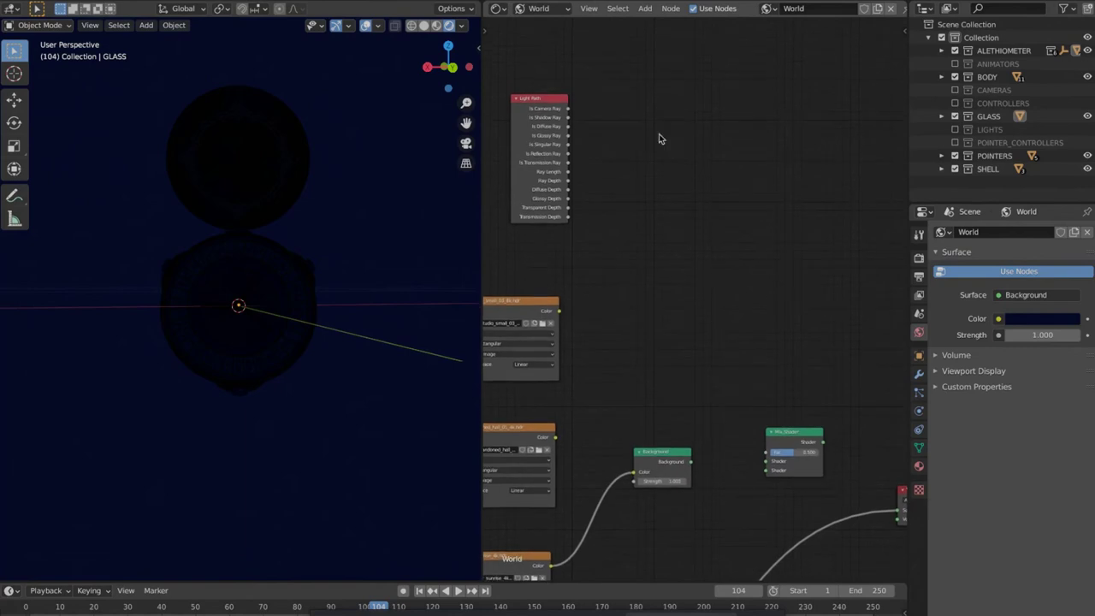
{"action": "left_click", "coordinate": [565, 113]}
{"action": "left_click_drag", "start_coordinate": [568, 110], "coordinate": [763, 458]}
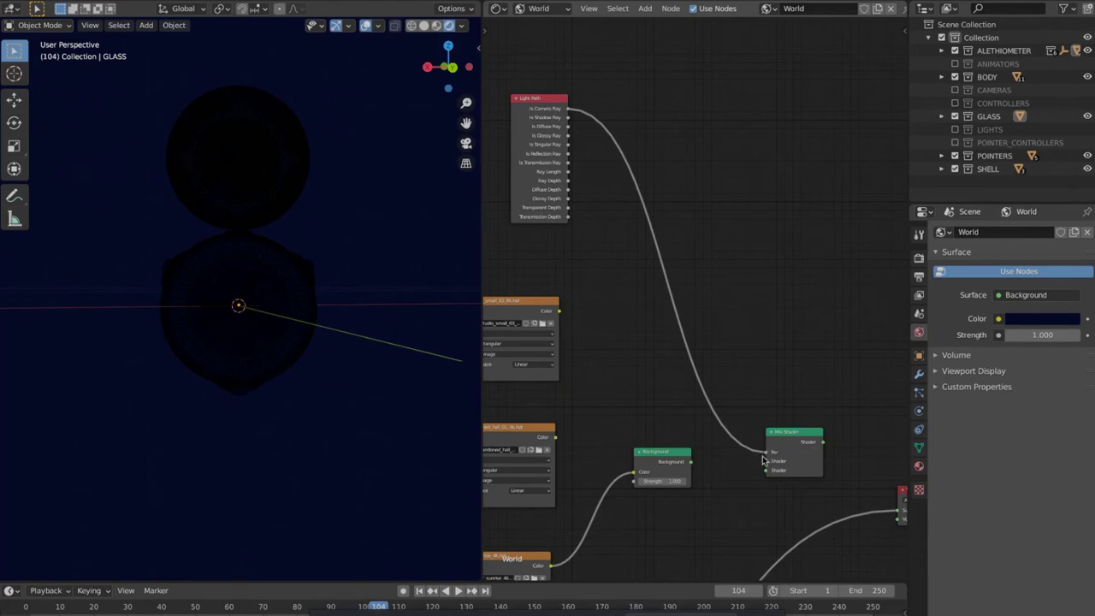
{"action": "left_click_drag", "start_coordinate": [692, 467], "coordinate": [772, 465]}
Link the navy Background to the Mix Shader's second Shader input, and the Mix Shader's output to the World Output's Surface
{"action": "scroll", "coordinate": [753, 478], "scroll_direction": "down", "scroll_amount": 8, "text": "shift"}
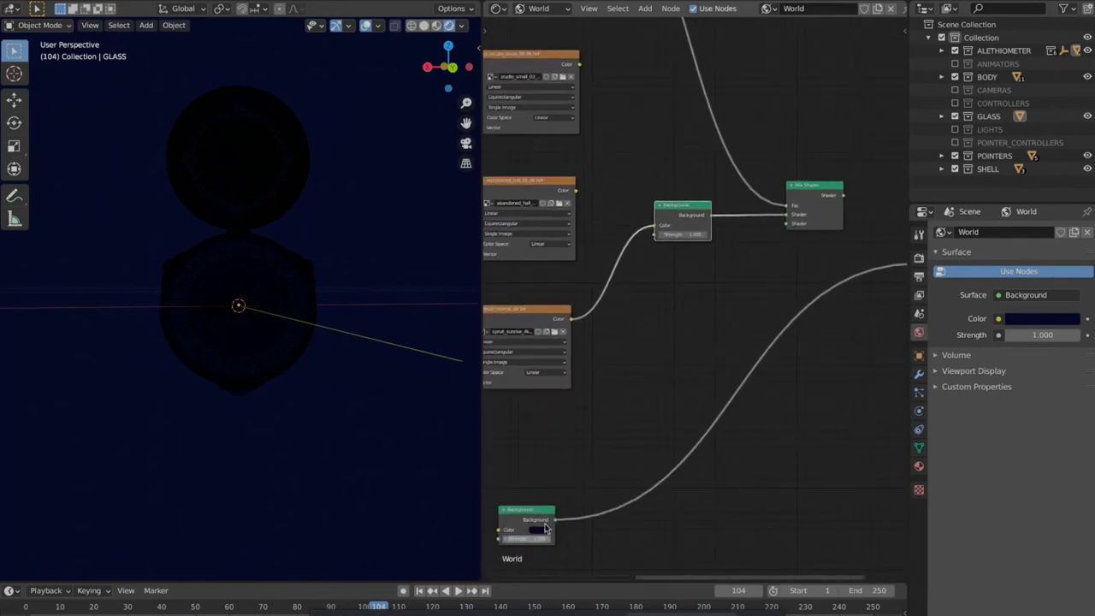
{"action": "left_click_drag", "start_coordinate": [554, 519], "coordinate": [794, 221]}
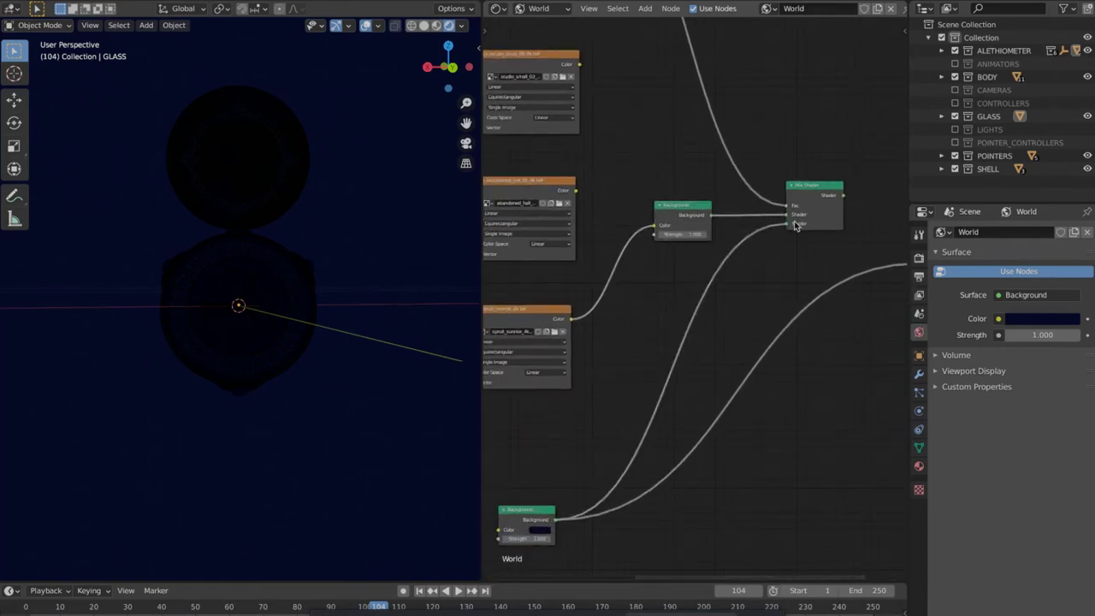
{"action": "scroll", "coordinate": [797, 281], "scroll_direction": "down", "scroll_amount": 3, "text": "ctrl"}
{"action": "scroll", "coordinate": [798, 285], "scroll_direction": "down", "scroll_amount": 1, "text": "ctrl"}
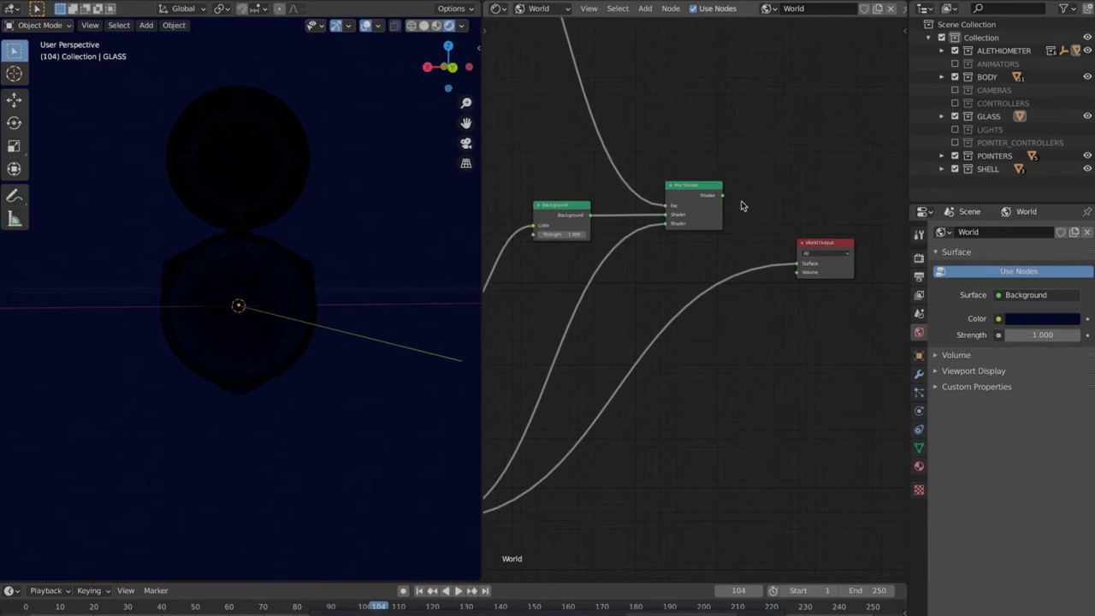
{"action": "left_click_drag", "start_coordinate": [723, 196], "coordinate": [800, 265]}
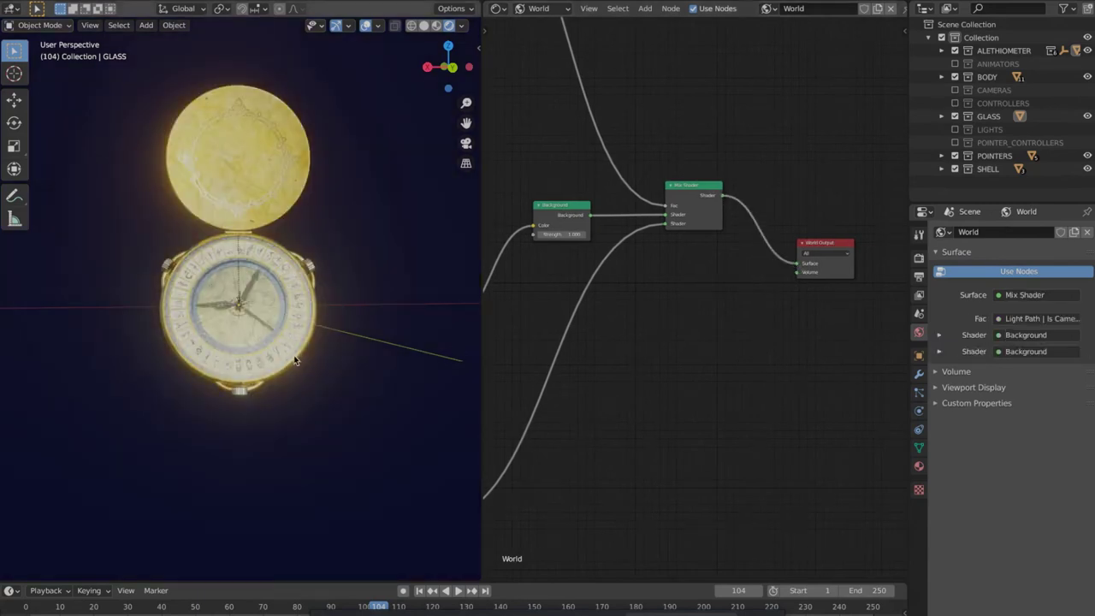
Darken the plain Background's navy color further and view the alethiometer through the camera
{"action": "middle_click_drag", "start_coordinate": [296, 359], "coordinate": [299, 359]}
{"action": "scroll", "coordinate": [299, 359], "scroll_direction": "up", "scroll_amount": 5}
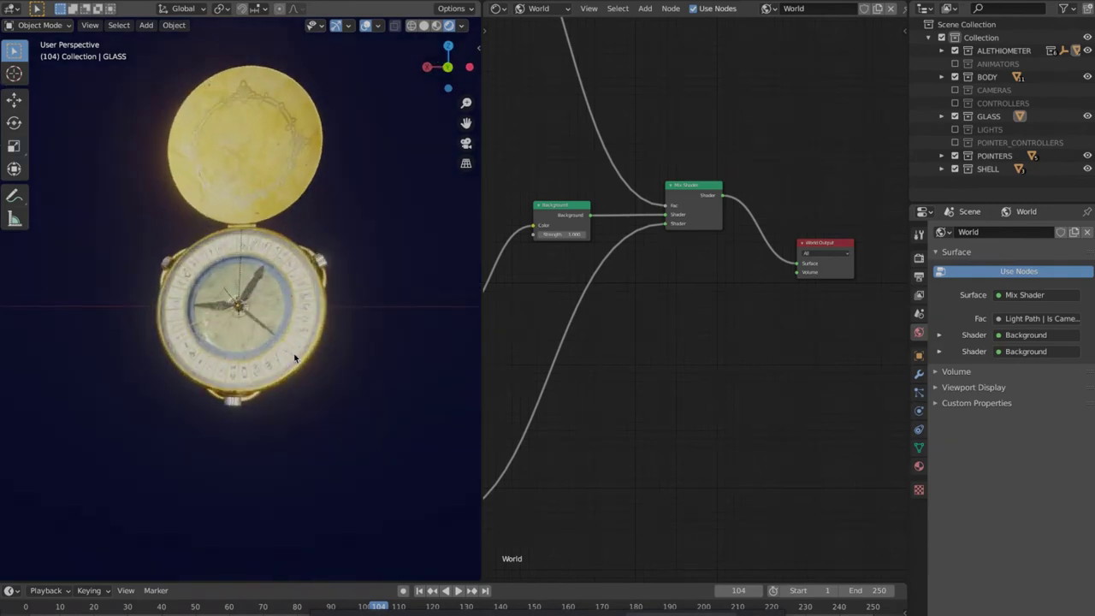
{"action": "middle_click_drag", "start_coordinate": [571, 367], "coordinate": [720, 360]}
{"action": "middle_click_drag", "start_coordinate": [597, 478], "coordinate": [616, 408]}
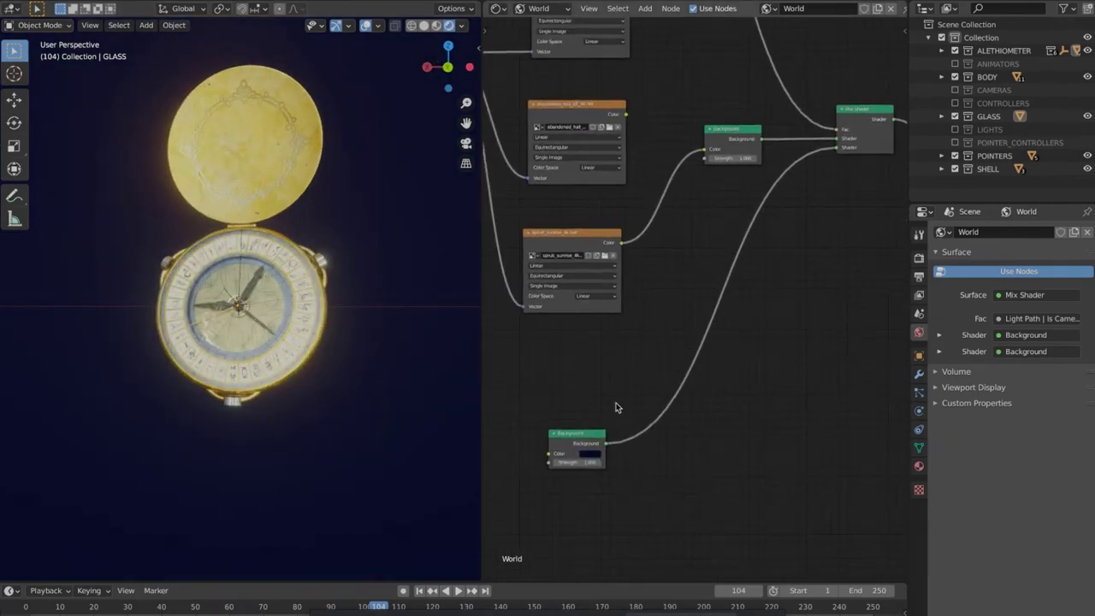
{"action": "left_click", "coordinate": [594, 453]}
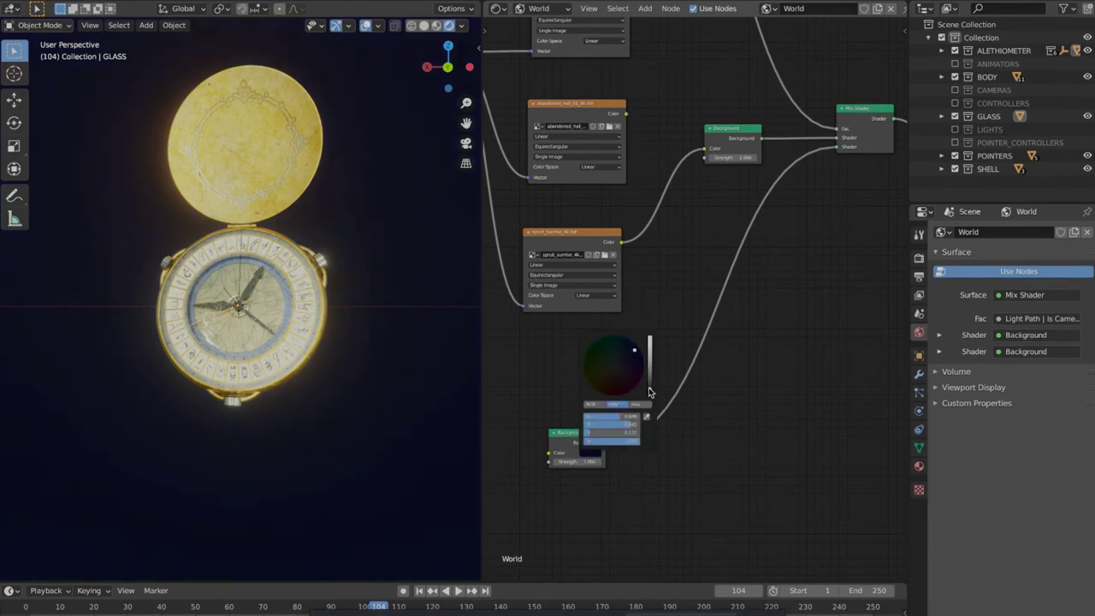
{"action": "middle_click_drag", "start_coordinate": [406, 340], "coordinate": [411, 341]}
{"action": "key", "text": "KP_0"}
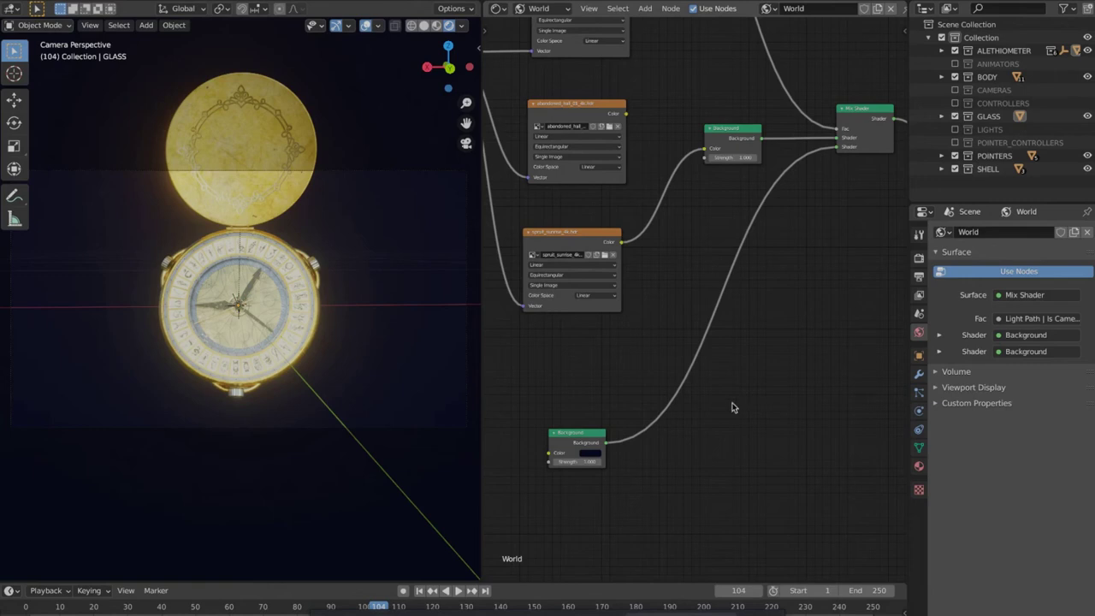
Move the plain Background node closer beneath the sunrise texture, and link the abandoned hall texture to the HDRI Background's Color
{"action": "left_click_drag", "start_coordinate": [597, 440], "coordinate": [612, 385]}
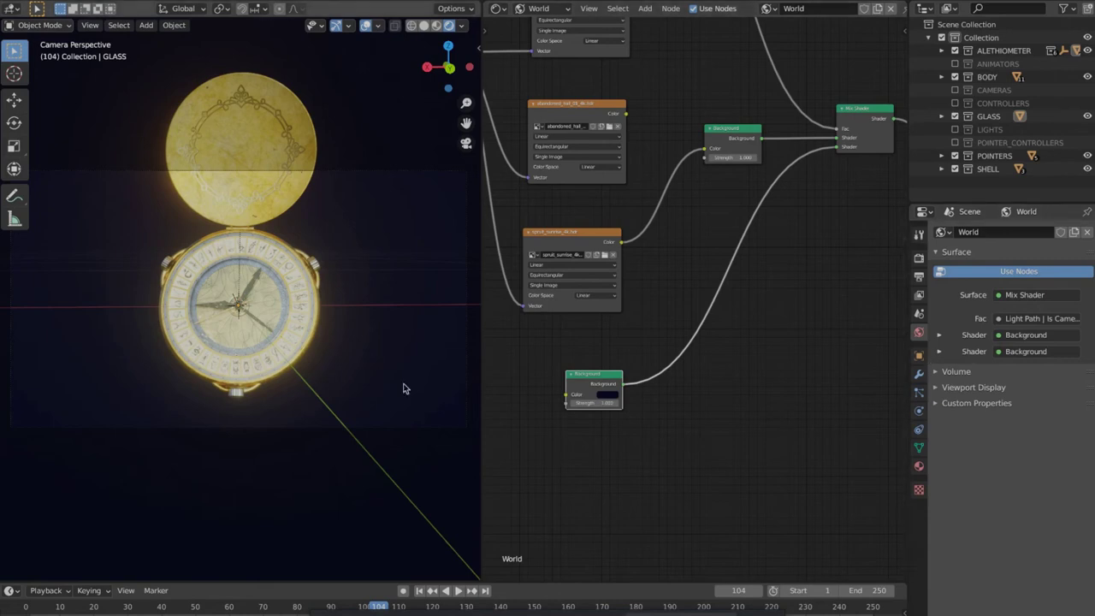
{"action": "middle_click_drag", "start_coordinate": [629, 265], "coordinate": [620, 303]}
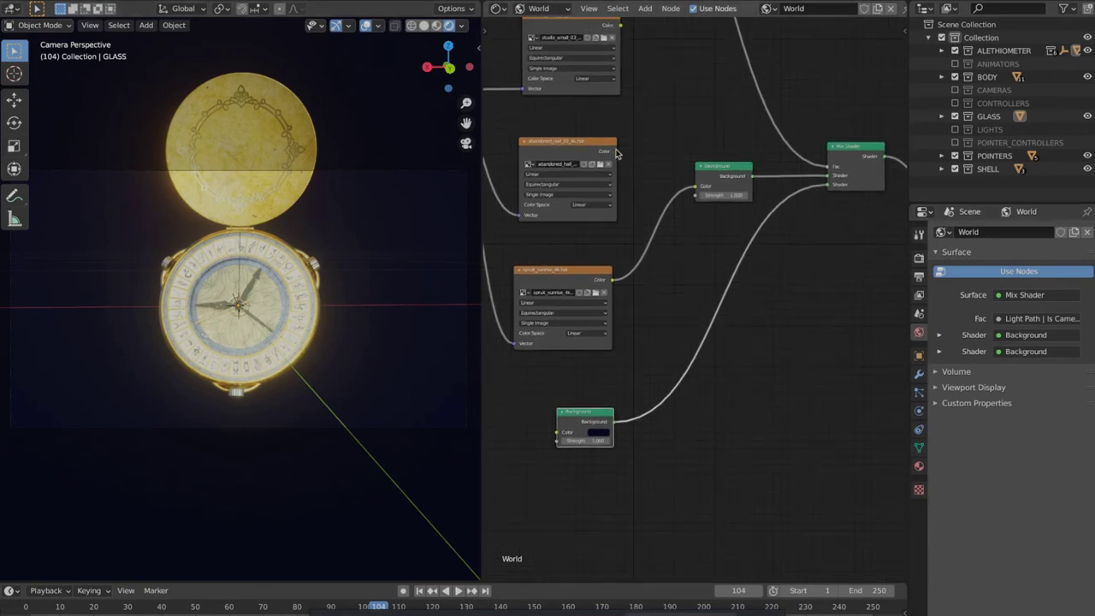
{"action": "left_click", "coordinate": [616, 153]}
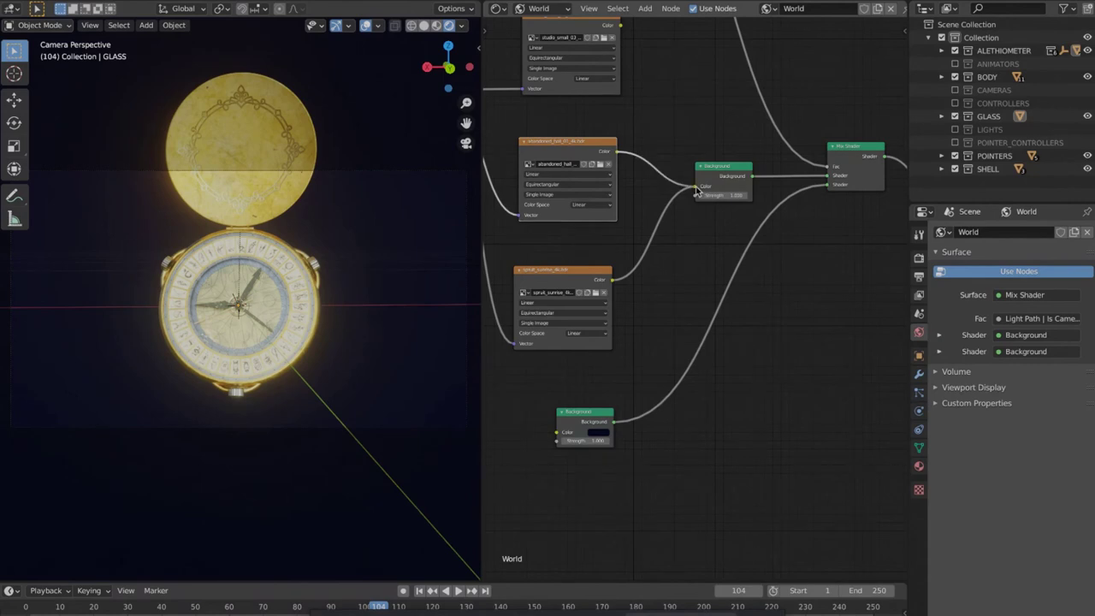
{"action": "left_click_drag", "start_coordinate": [698, 192], "coordinate": [695, 188]}
{"action": "scroll", "coordinate": [689, 254], "scroll_direction": "up", "scroll_amount": 2}
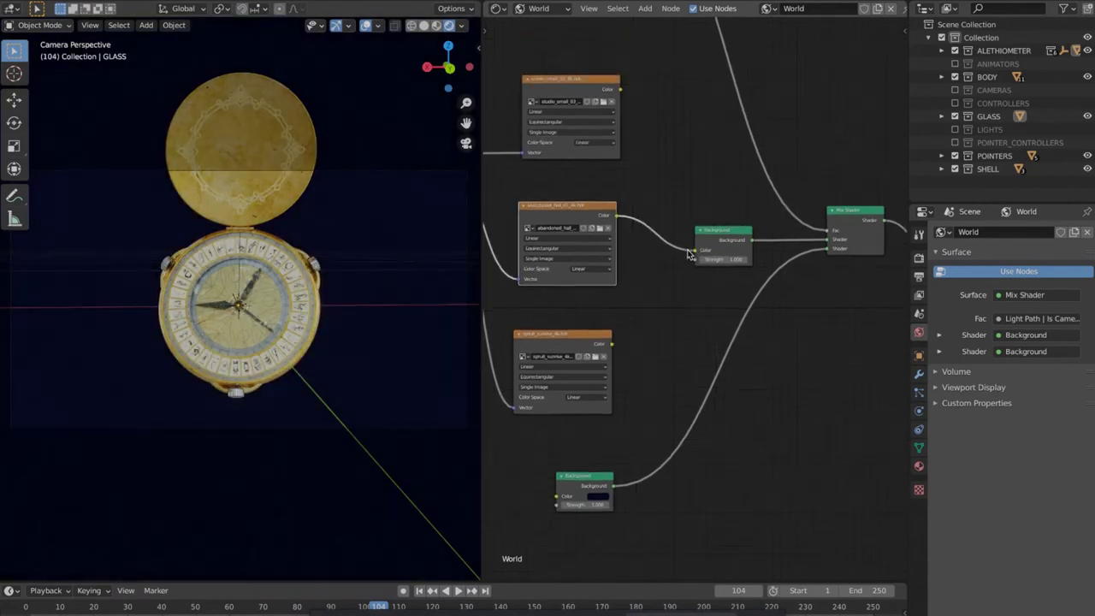
Link the small studio texture to the HDRI Background's Color in place of the abandoned hall texture
{"action": "scroll", "coordinate": [663, 165], "scroll_direction": "up", "scroll_amount": 2}
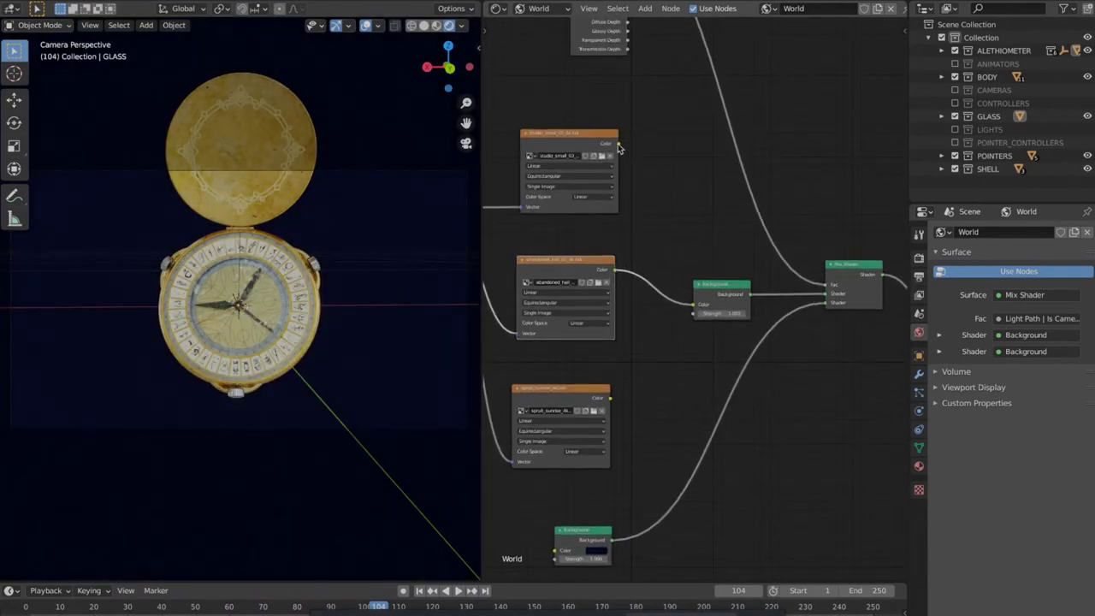
{"action": "left_click_drag", "start_coordinate": [620, 148], "coordinate": [658, 253]}
{"action": "left_click_drag", "start_coordinate": [694, 300], "coordinate": [693, 310]}
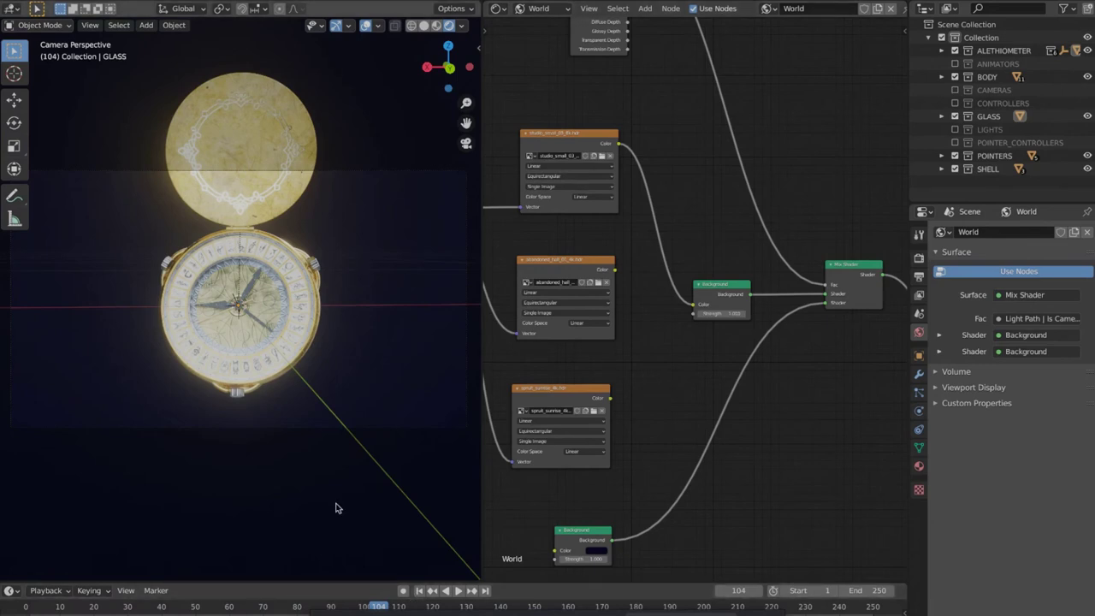
Show the viewport in solid shading, enlarge the timeline and scrub the camera animation to frame 27
{"action": "left_click", "coordinate": [422, 26]}
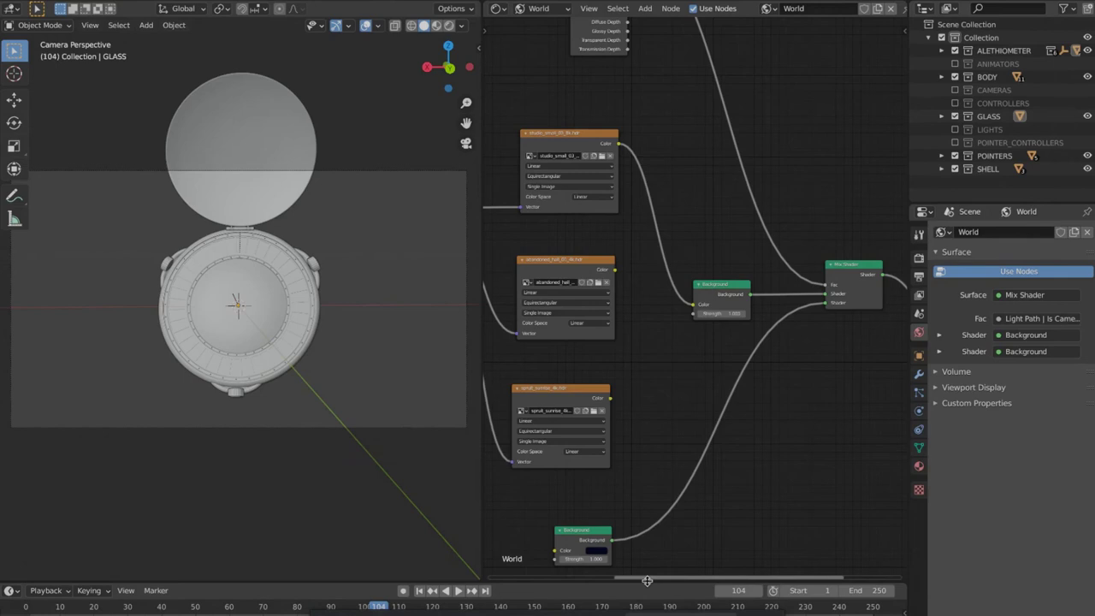
{"action": "left_click_drag", "start_coordinate": [648, 583], "coordinate": [648, 507]}
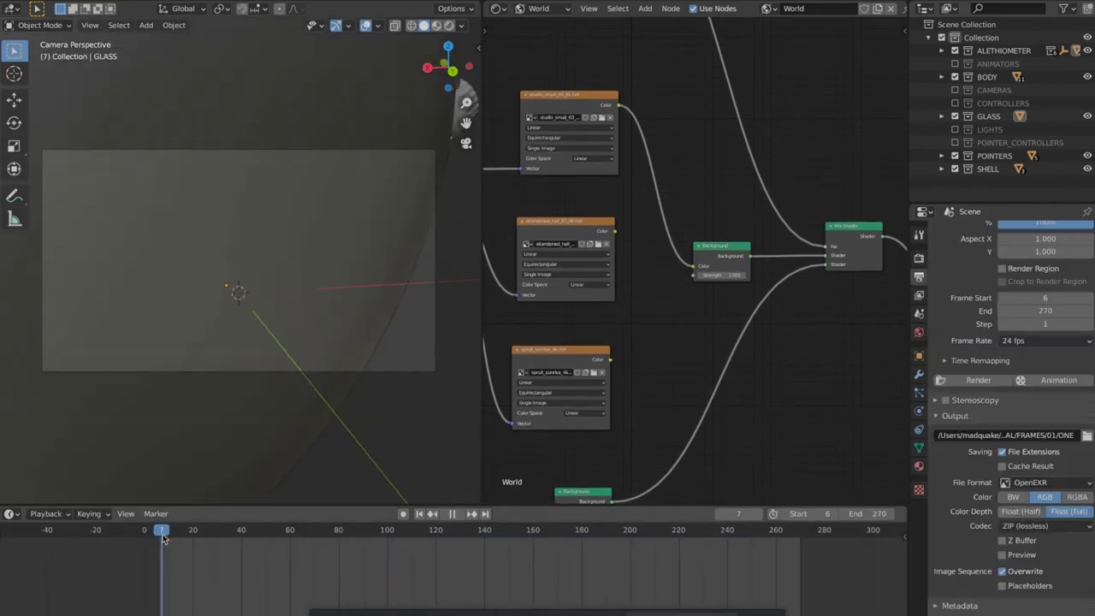
{"action": "left_click_drag", "start_coordinate": [162, 535], "coordinate": [209, 579]}
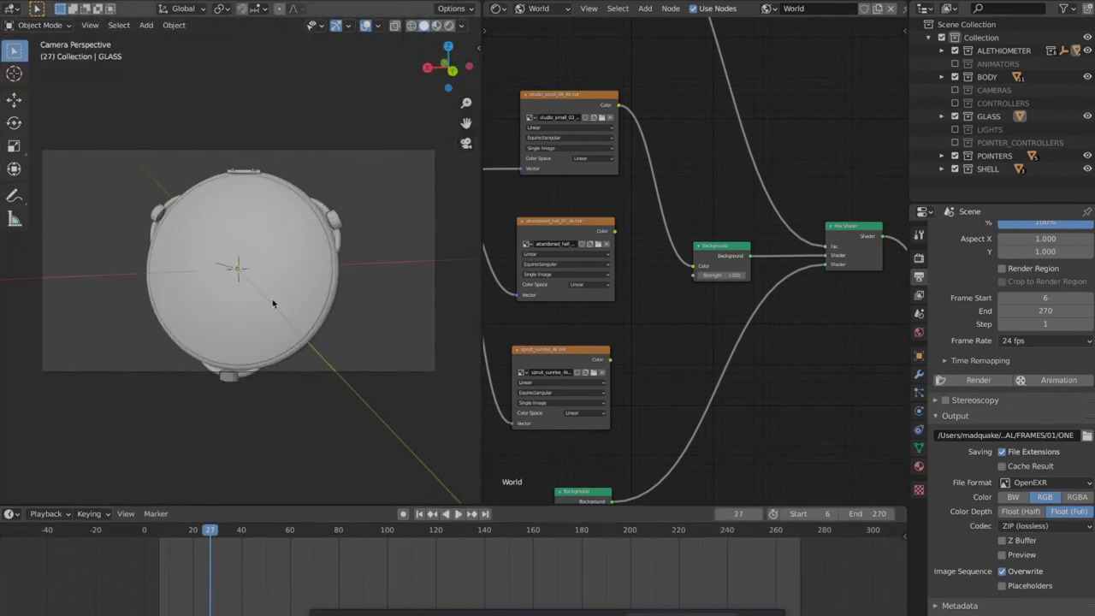
Confirm LIGHT_TUTORIAL/FRAMES/01 as the render output folder with the file name ONE, and bring up the render commands
{"action": "left_click", "coordinate": [1087, 436]}
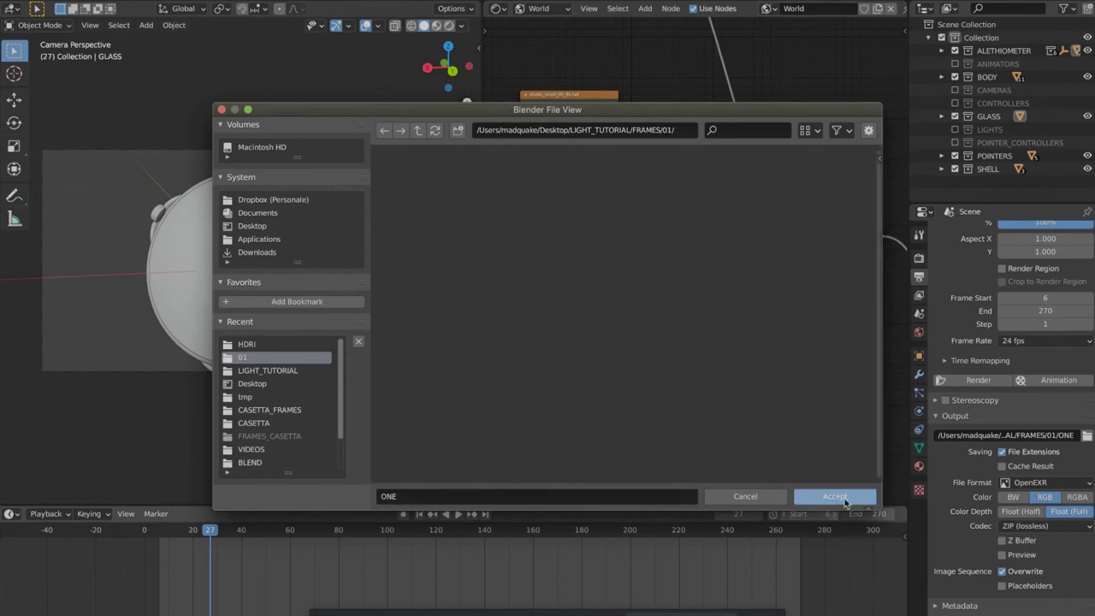
{"action": "left_click", "coordinate": [842, 498]}
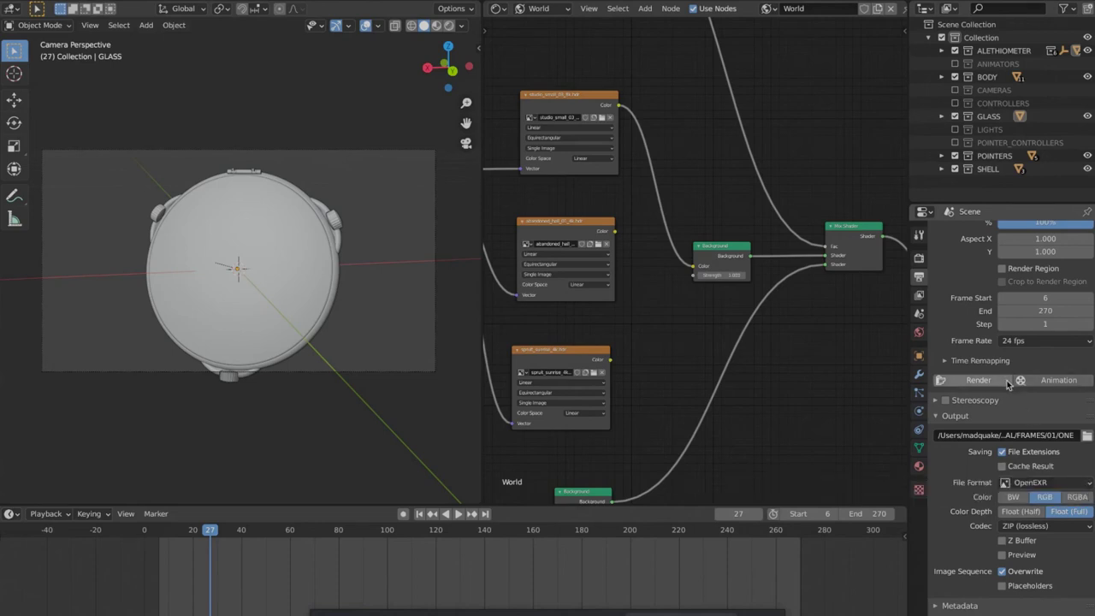
{"action": "left_click", "coordinate": [75, 0]}
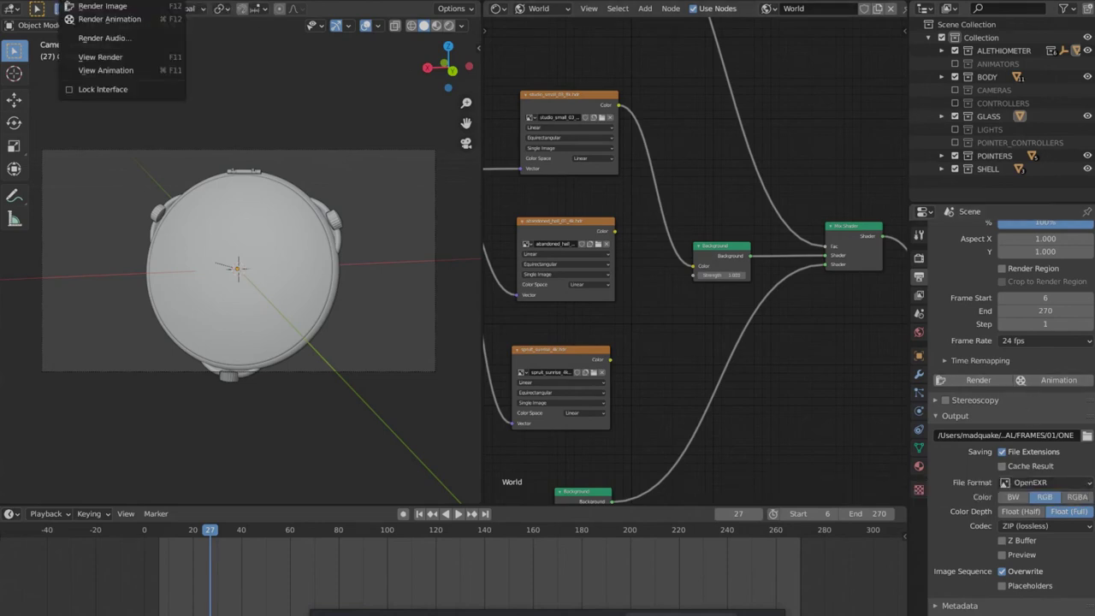